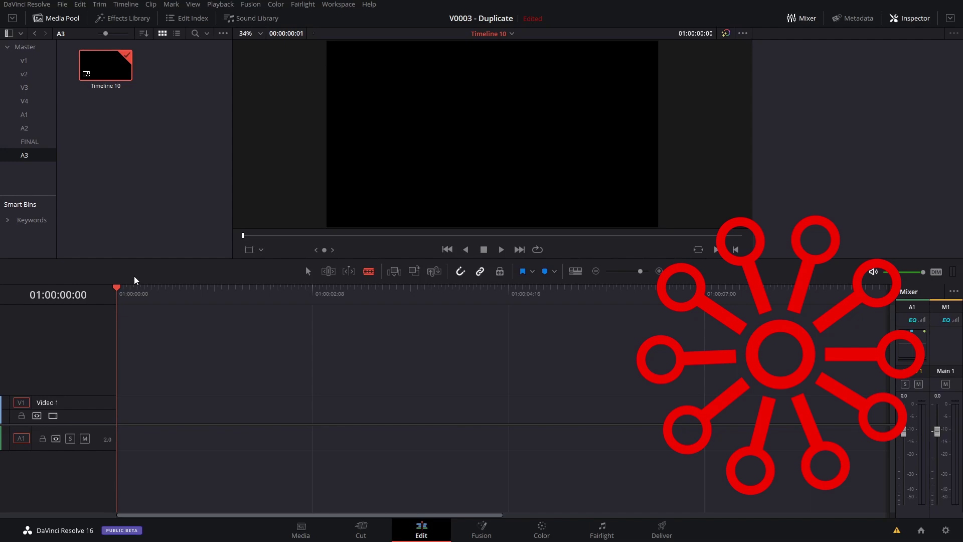
- Create a new Fusion composition clip in the A3 bin with a 5-second duration at 24 fps
right_click(117, 148)
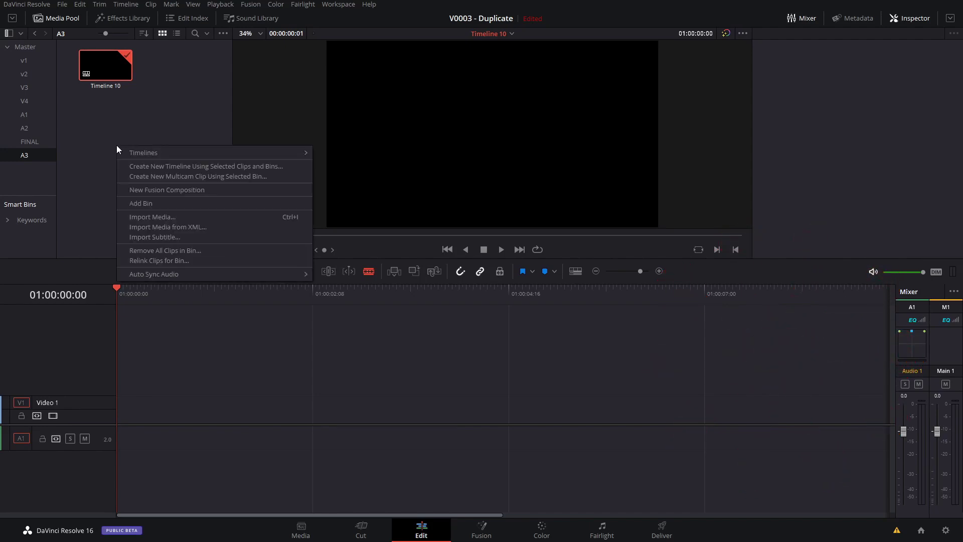
left_click(161, 190)
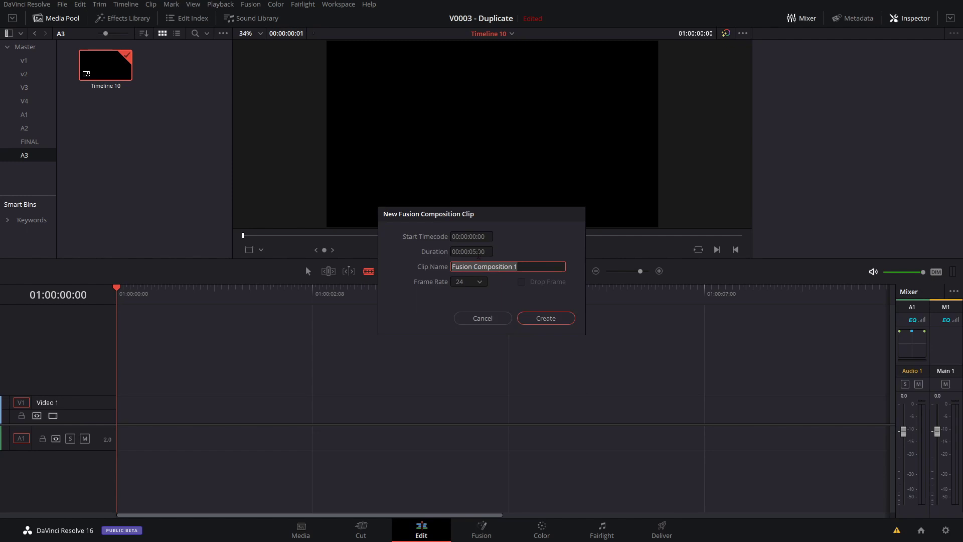
left_click(545, 318)
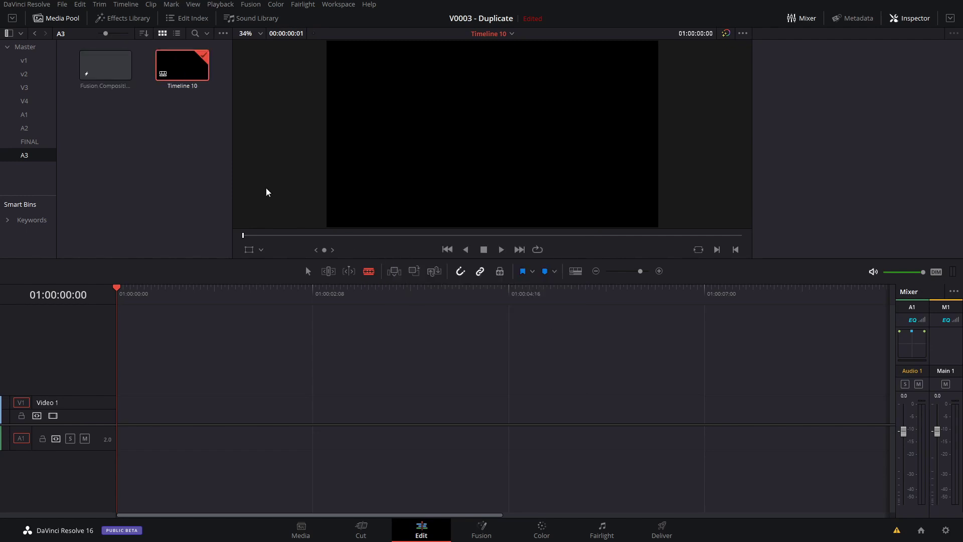
- Place the composition clip at the start of the Video 1 track and open it on the Fusion page
left_click_drag(110, 81, 117, 403)
left_click(214, 300)
left_click(479, 531)
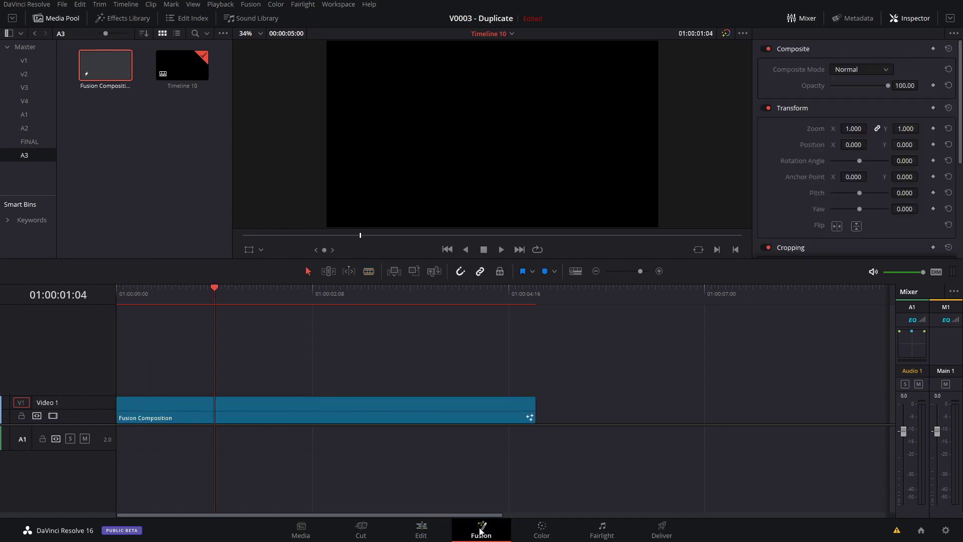
- Add a Background node, set its colour to full red (Red 1.0), and show it in the viewer
left_click_drag(273, 328, 614, 380)
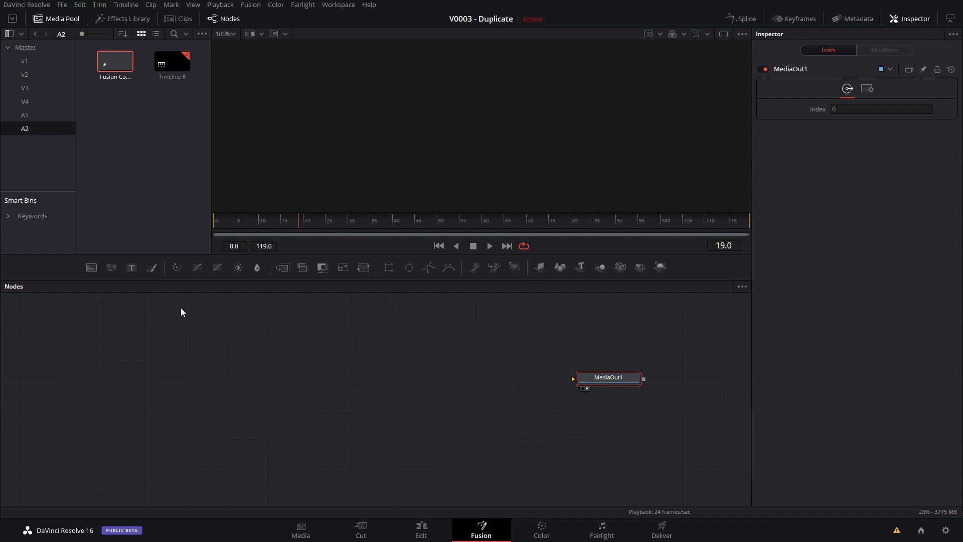
left_click_drag(91, 272, 241, 359)
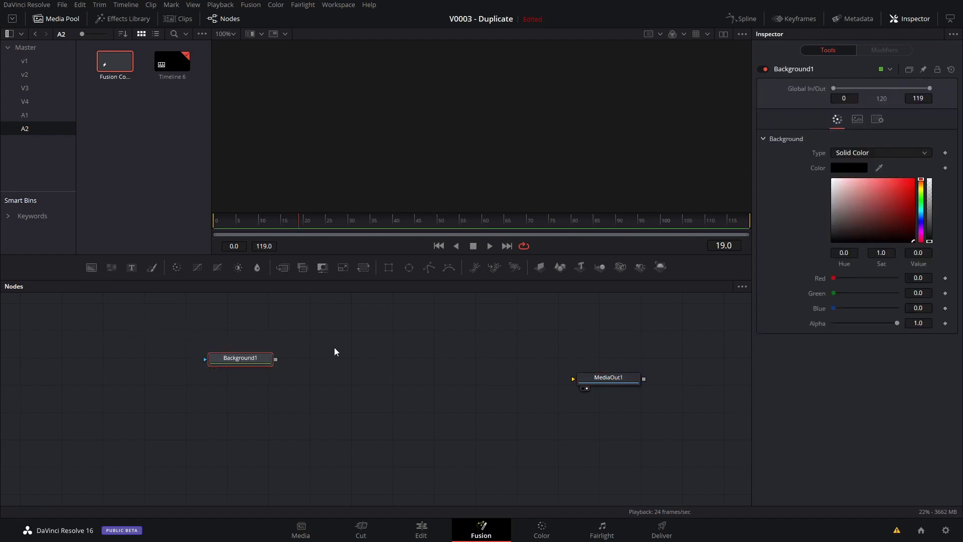
left_click_drag(833, 278, 896, 278)
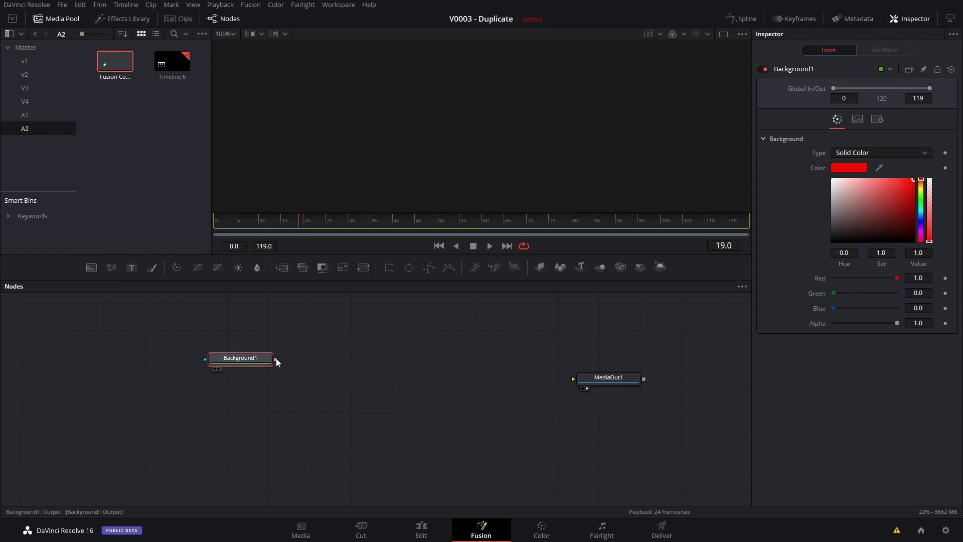
left_click_drag(248, 369, 260, 372)
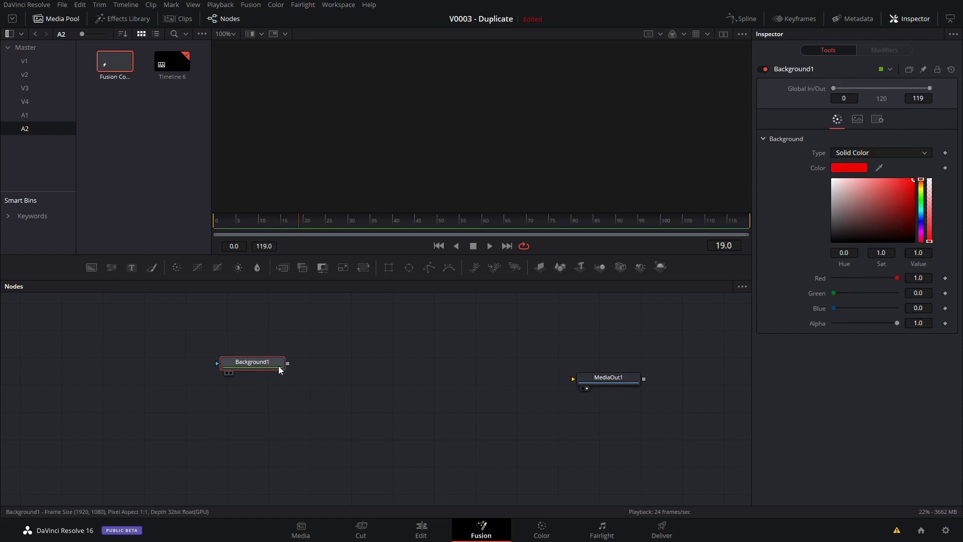
key("1")
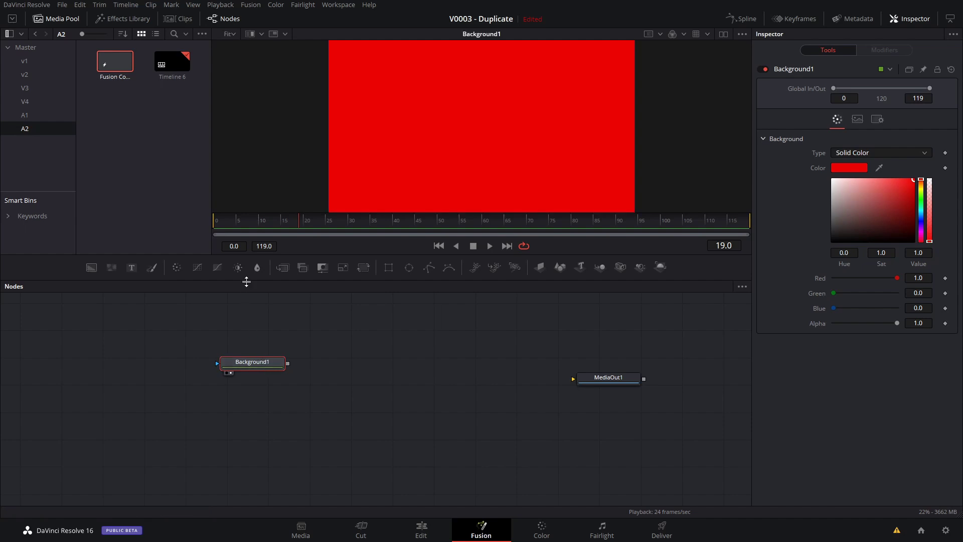
- Enlarge the viewer area and hide the Media Pool
left_click_drag(246, 281, 241, 324)
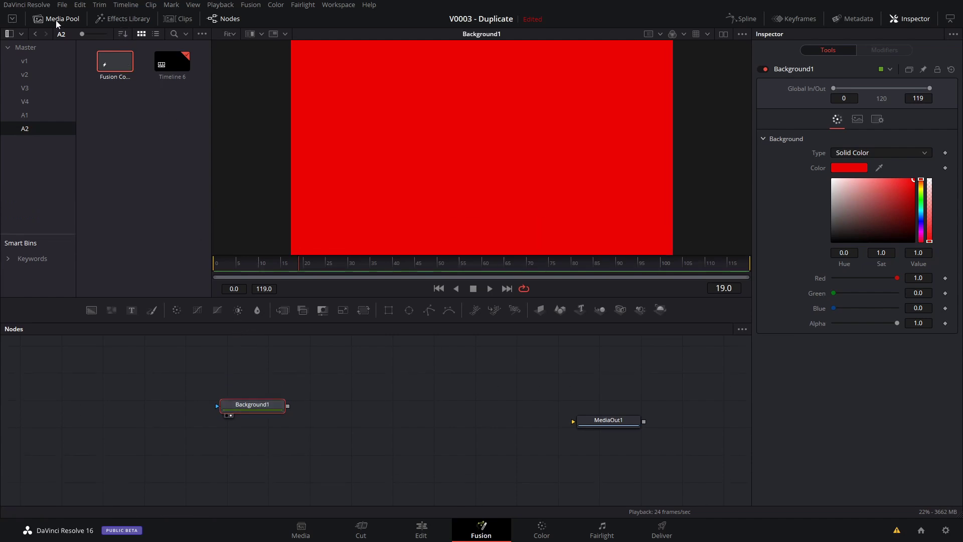
left_click(57, 20)
left_click_drag(255, 409, 244, 408)
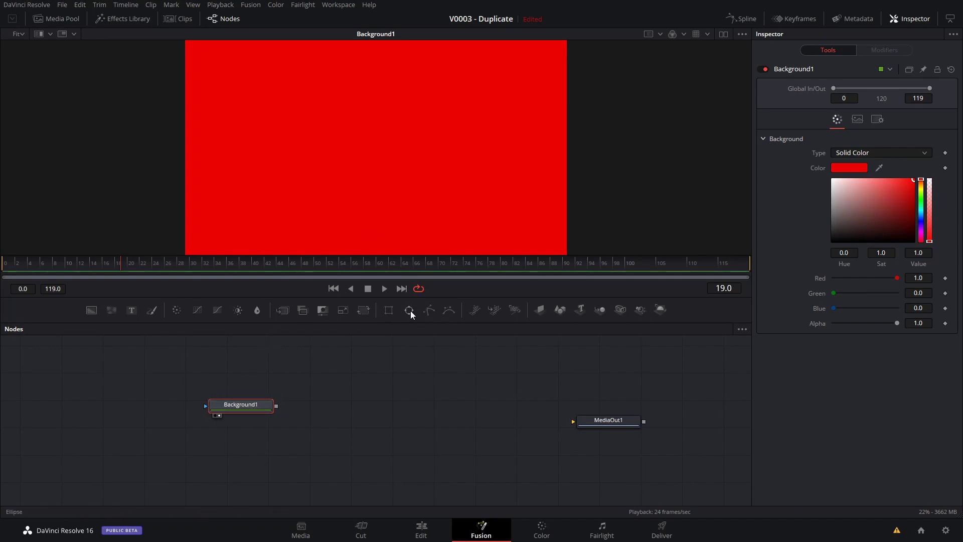
- Mask Background1 with an Ellipse node and shrink the circle to about 0.13 in width and height
left_click_drag(409, 311, 231, 365)
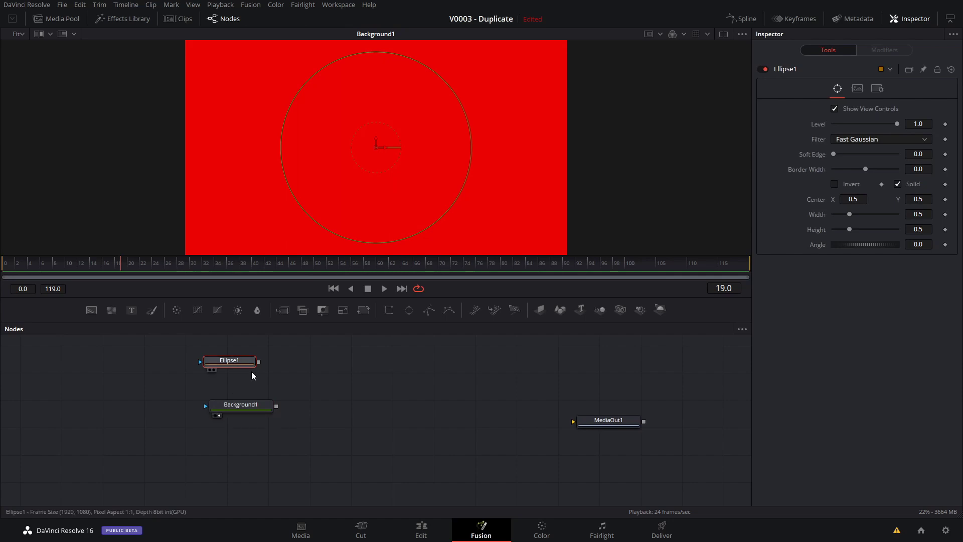
left_click_drag(259, 365, 205, 409)
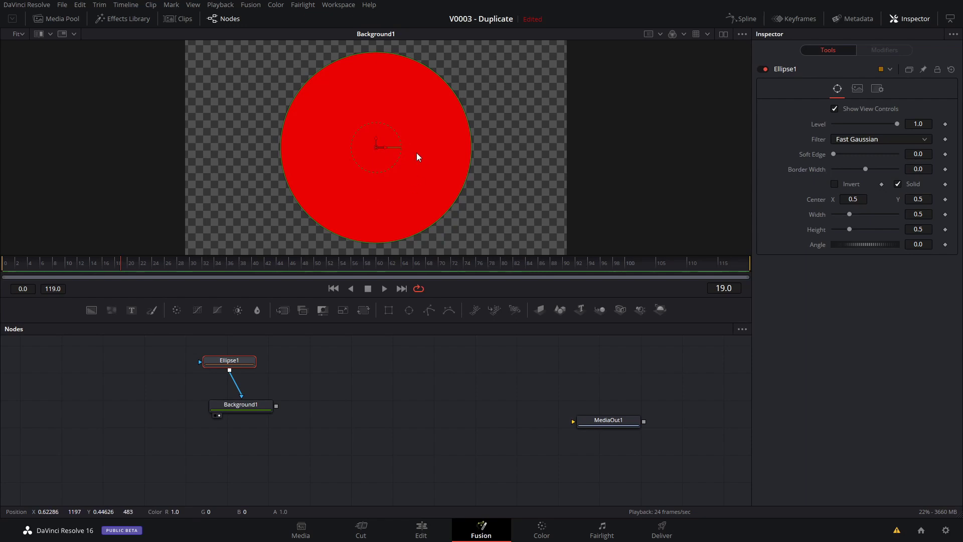
left_click_drag(435, 74, 391, 129)
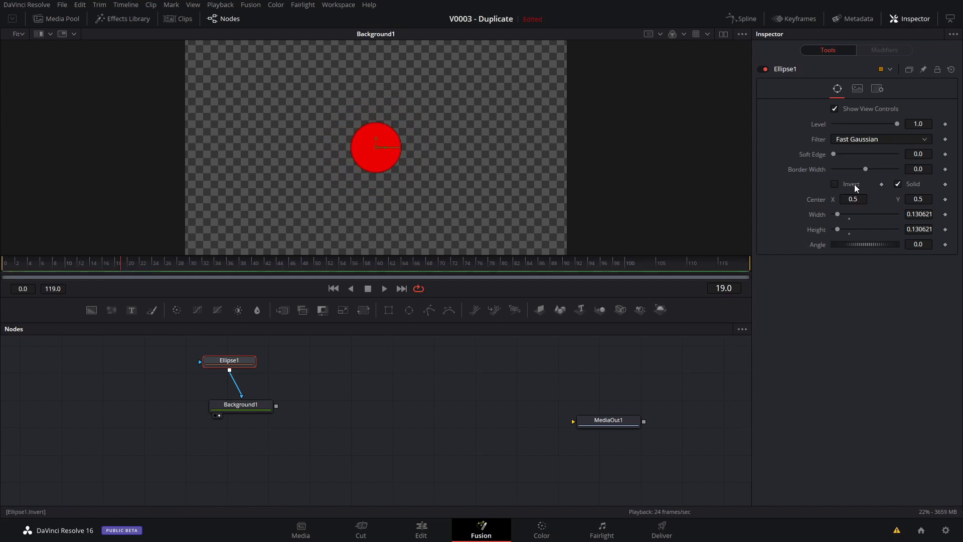
- Turn the ellipse into an unfilled ring with border width 0.022 and a width and height of about 0.1
left_click(897, 184)
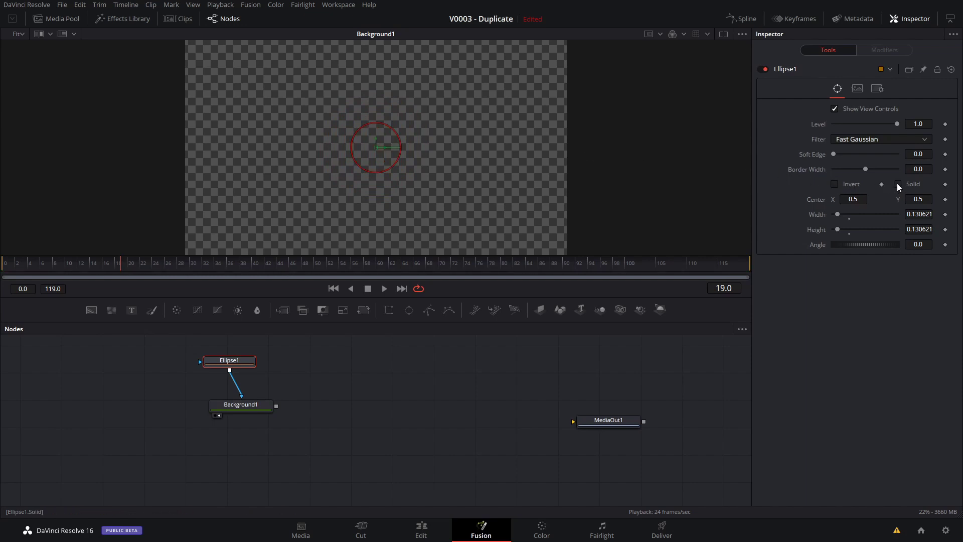
left_click_drag(866, 167, 869, 168)
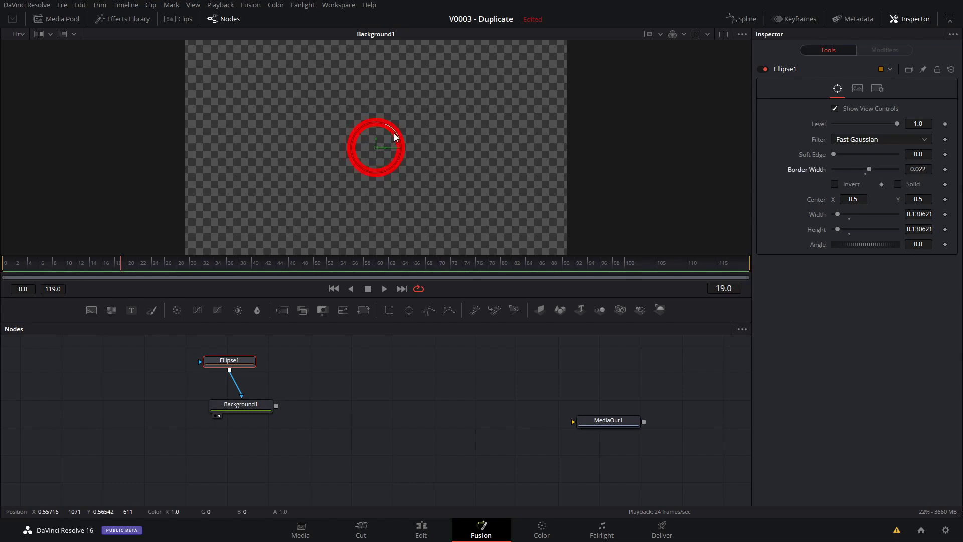
left_click_drag(394, 137, 394, 142)
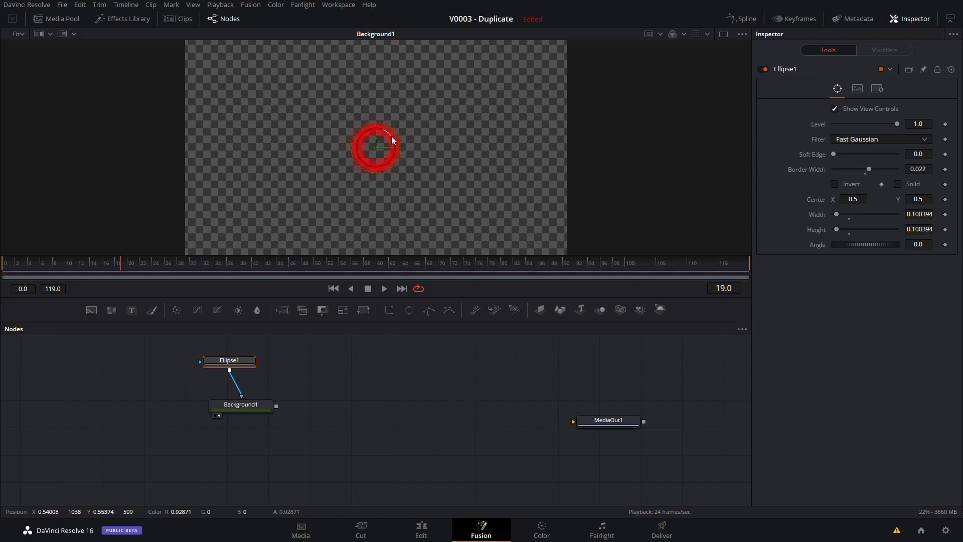
left_click_drag(250, 404, 239, 399)
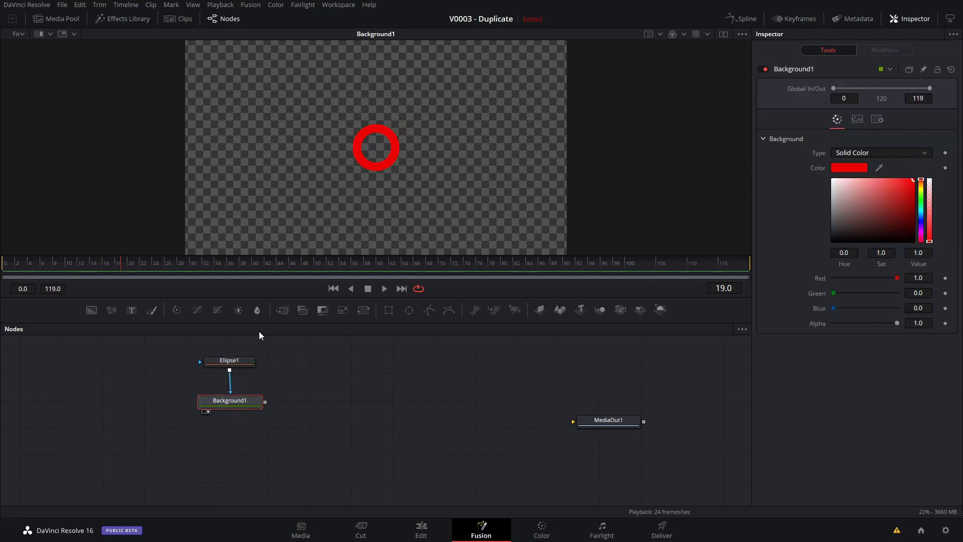
- Add a second Background node masked by a Rectangle, show it in the viewer, and colour it full red
left_click_drag(93, 311, 343, 392)
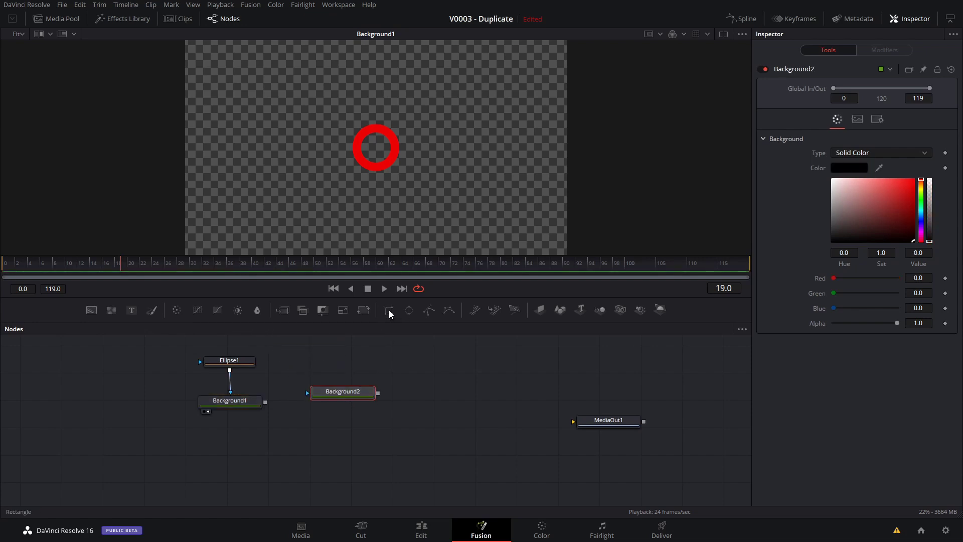
left_click_drag(333, 354, 333, 405)
left_click(336, 406)
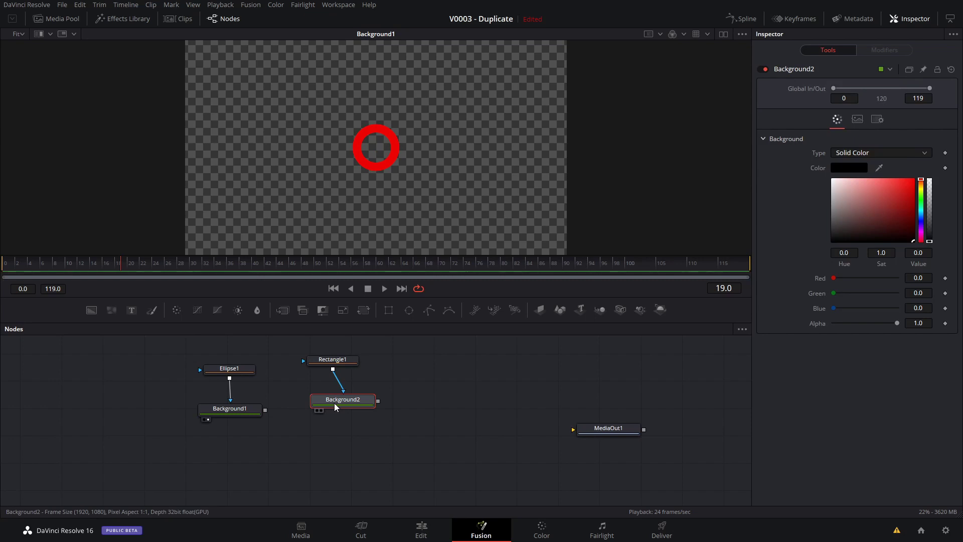
key("1")
left_click_drag(865, 204, 915, 179)
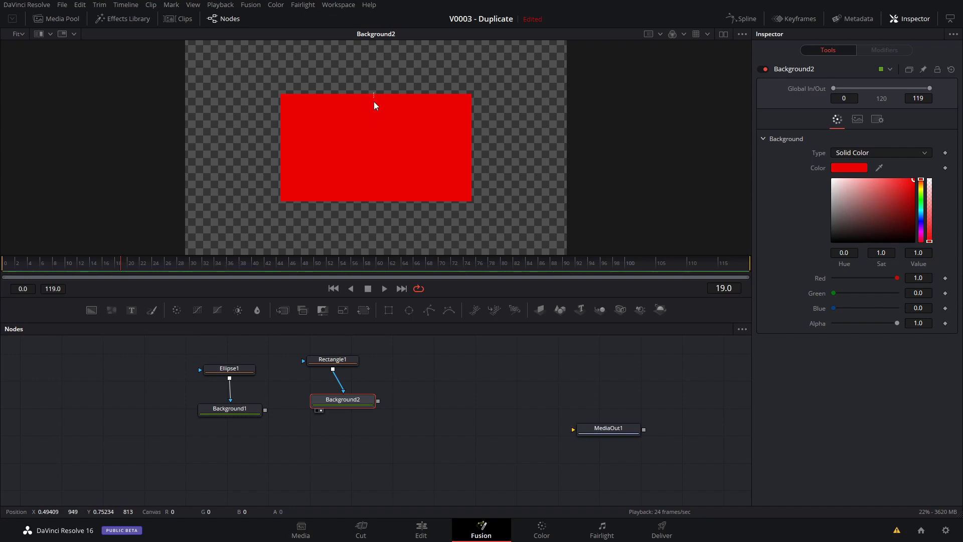
- Reshape the rectangle mask into a short horizontal bar about 0.042 high, placed just right of the frame's centre
left_click(333, 360)
left_click_drag(371, 91, 369, 142)
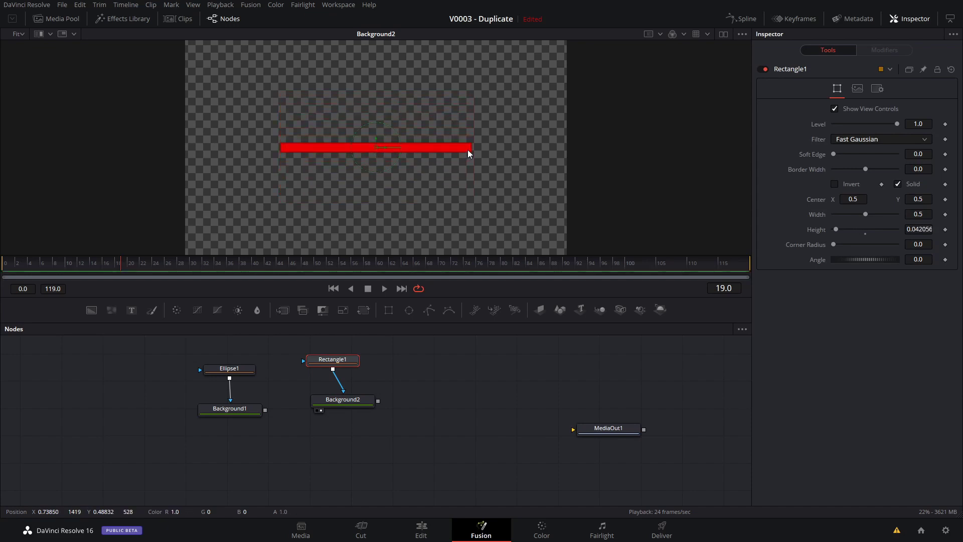
left_click_drag(467, 148, 430, 152)
- Tidy the node graph so the Ellipse1 and Rectangle1 masks sit above their Background nodes in neighbouring columns
left_click_drag(333, 364, 319, 359)
left_click_drag(357, 408, 336, 406)
left_click(230, 408)
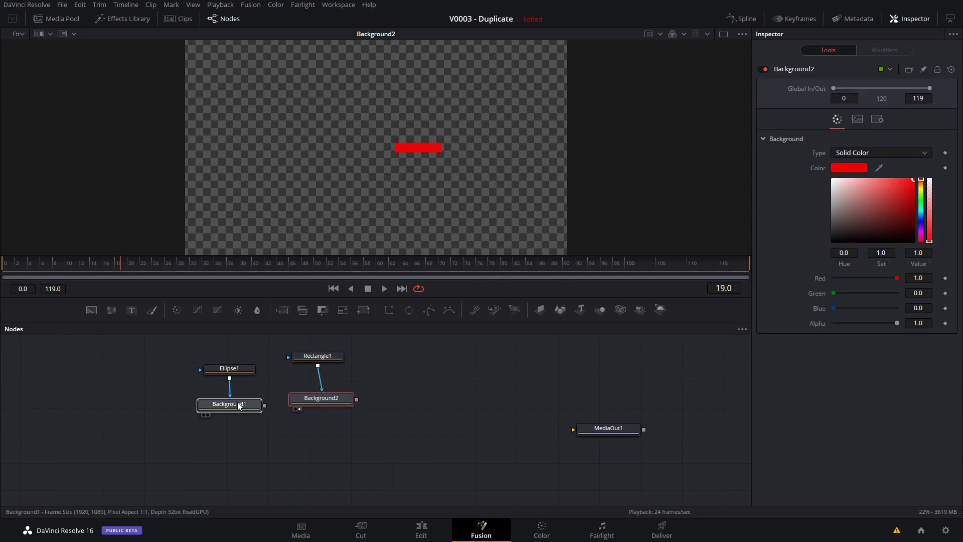
left_click(229, 368)
left_click_drag(238, 409, 236, 402)
left_click_drag(231, 359, 225, 361)
- Duplicate the Ellipse1 and Background1 nodes to the right of the rectangle's nodes
left_click_drag(170, 351, 266, 425)
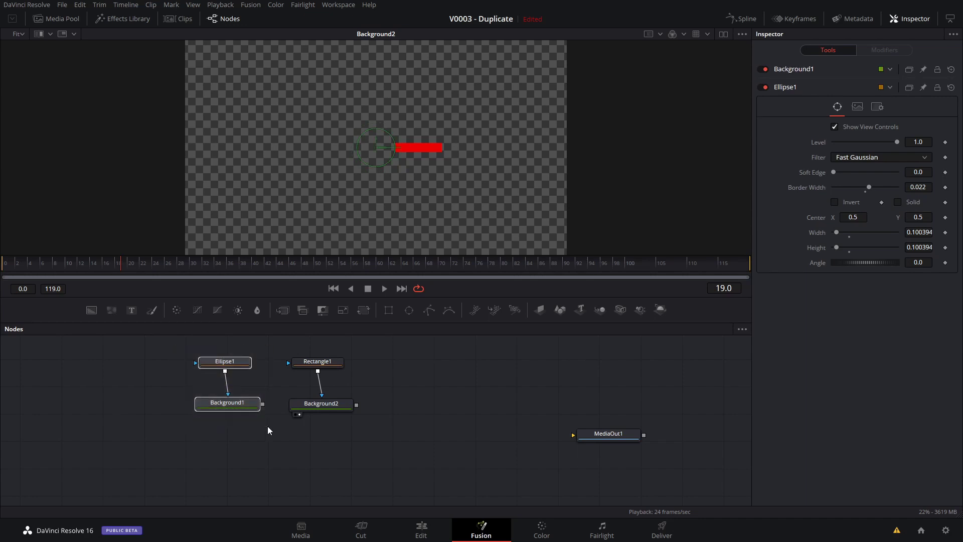
left_click(411, 374)
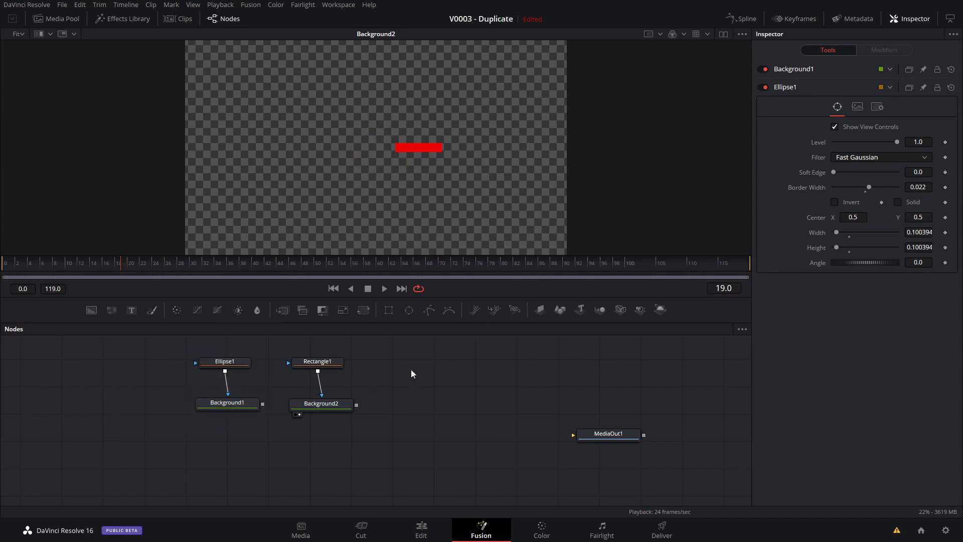
key("ctrl+v")
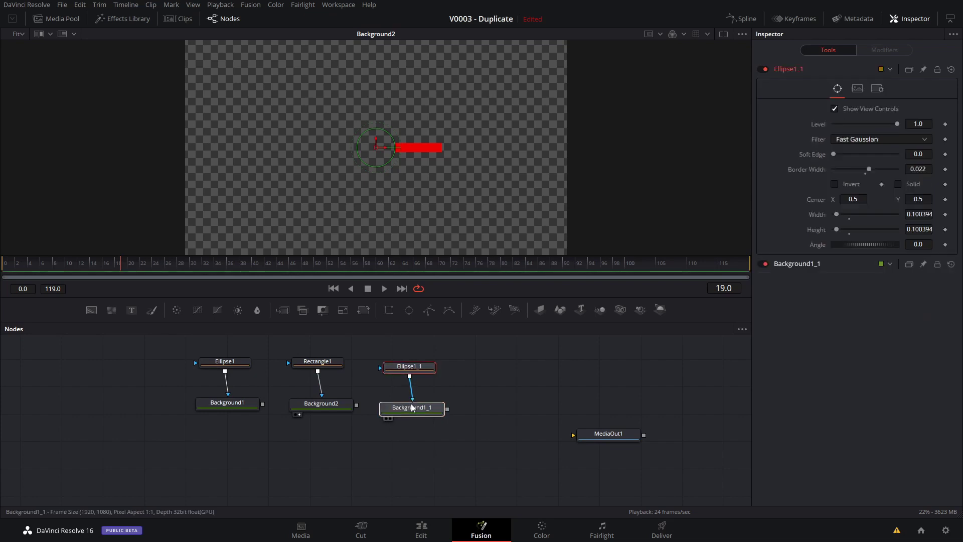
- View the duplicated background and shrink its ellipse ring to about 0.07 in width and height with border width 0.016
left_click(415, 367)
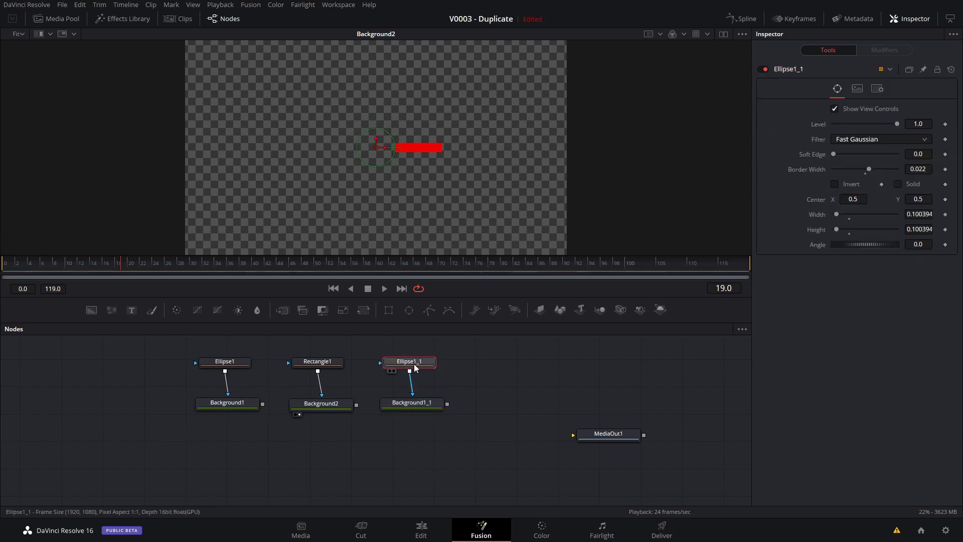
key("1")
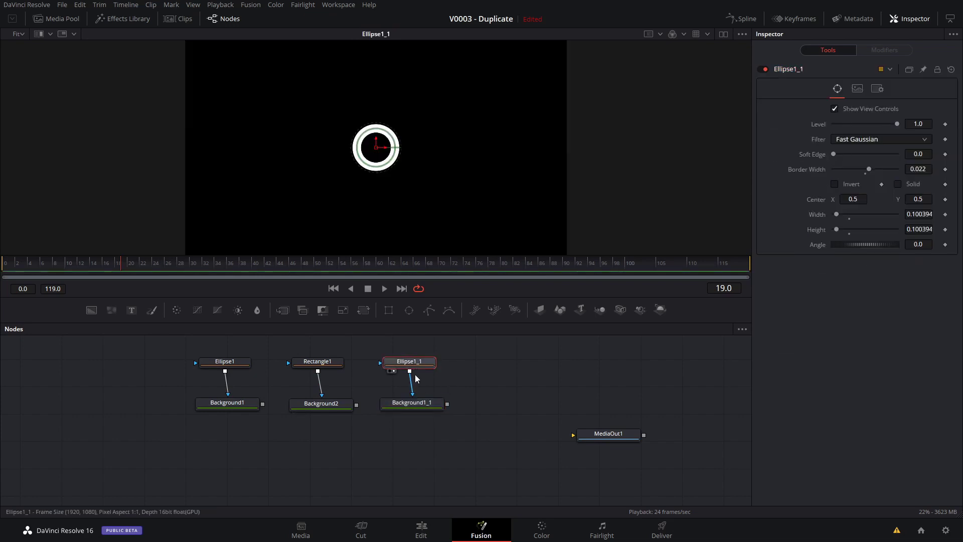
left_click(419, 403)
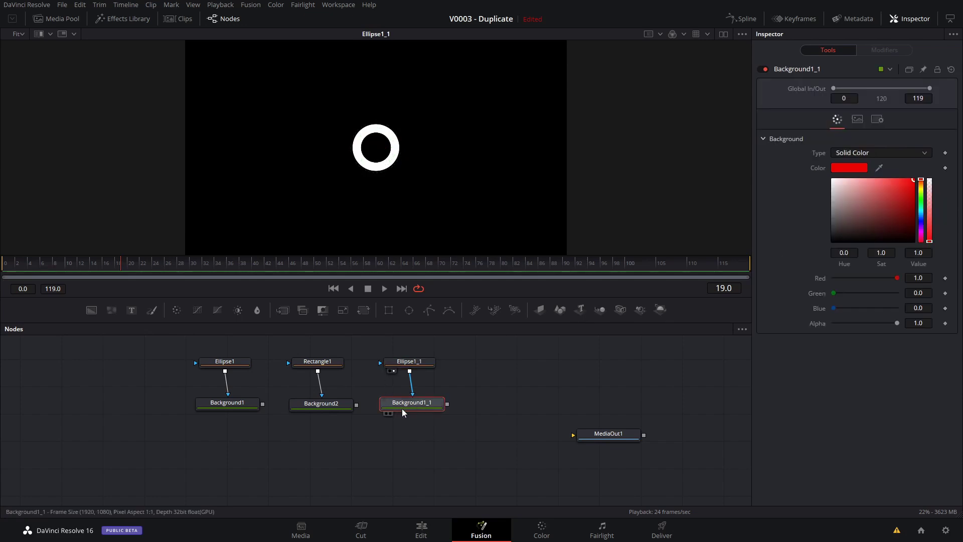
key("1")
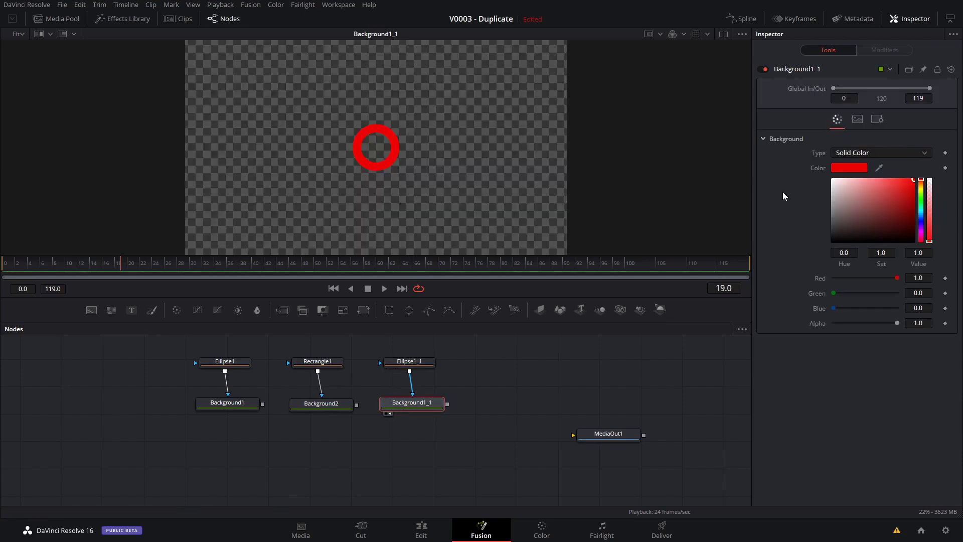
left_click(408, 361)
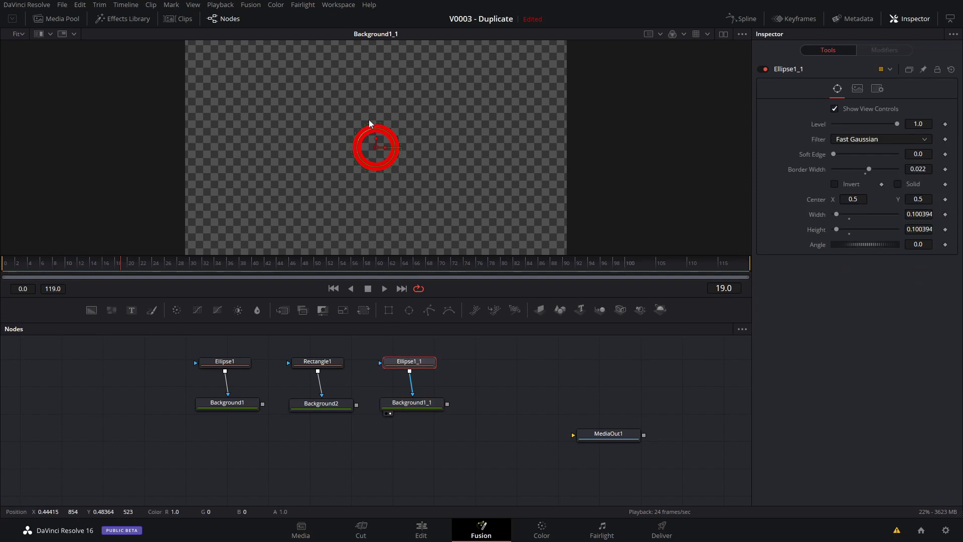
left_click_drag(385, 137, 384, 142)
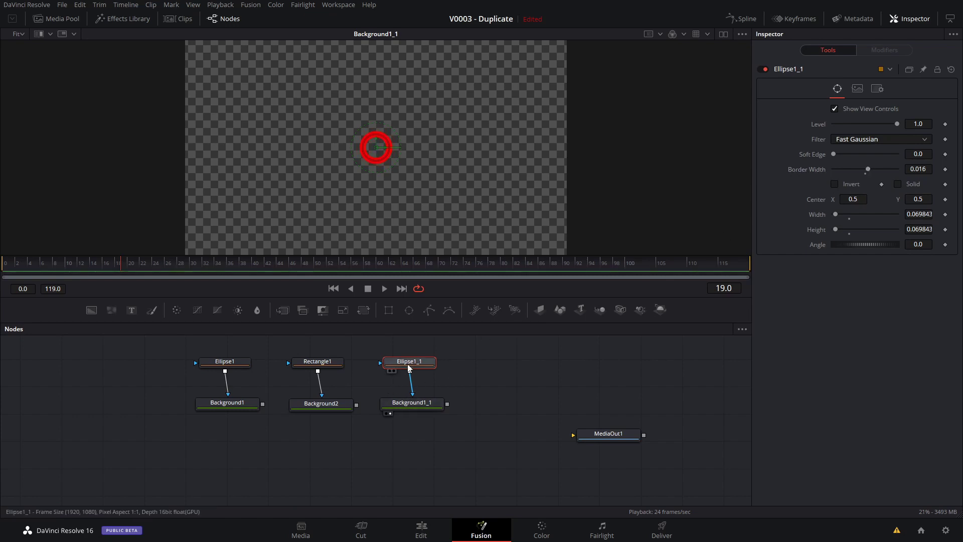
- Straighten the node columns, move Background1 lower, and merge Background1_1 as foreground over Background2 with a new Merge node
left_click(412, 407)
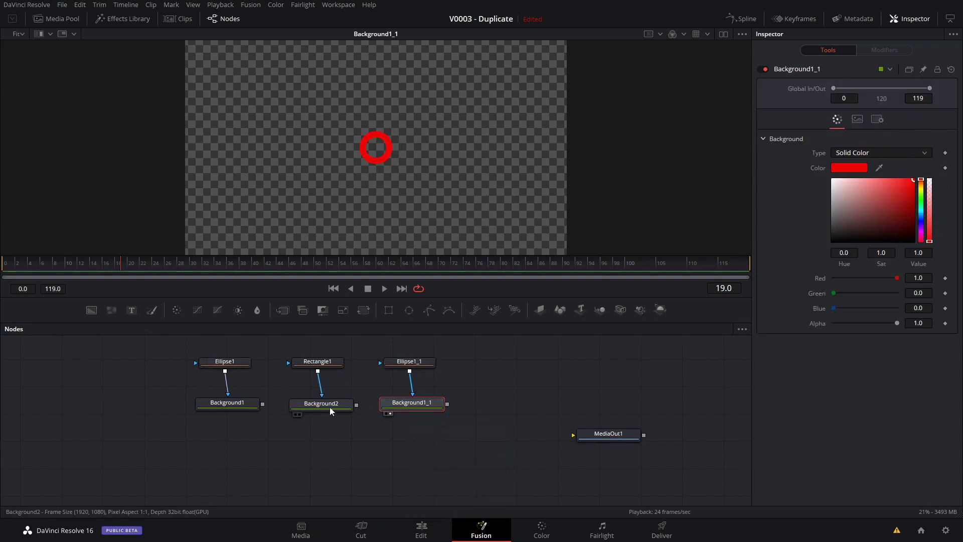
left_click_drag(330, 410, 327, 407)
left_click(390, 409)
left_click_drag(250, 408, 244, 451)
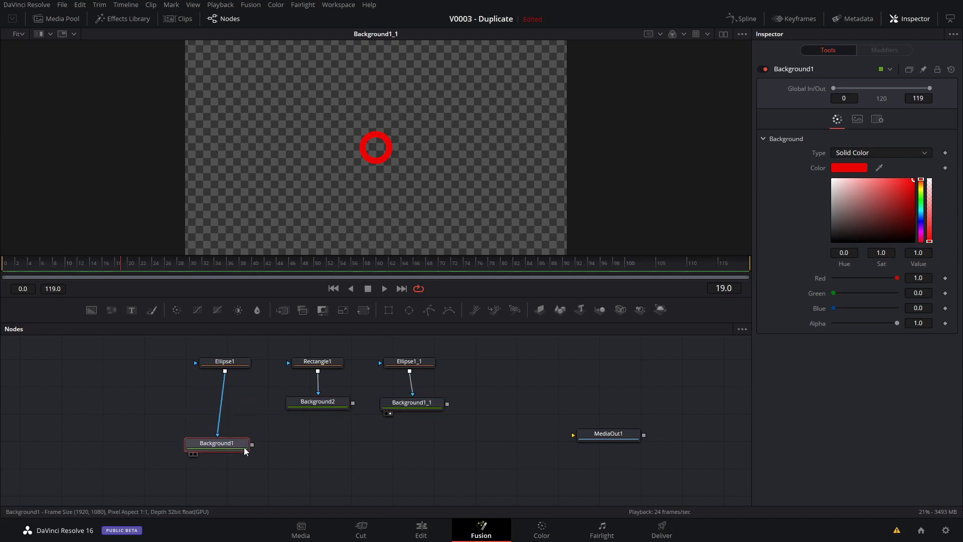
left_click_drag(286, 313, 362, 440)
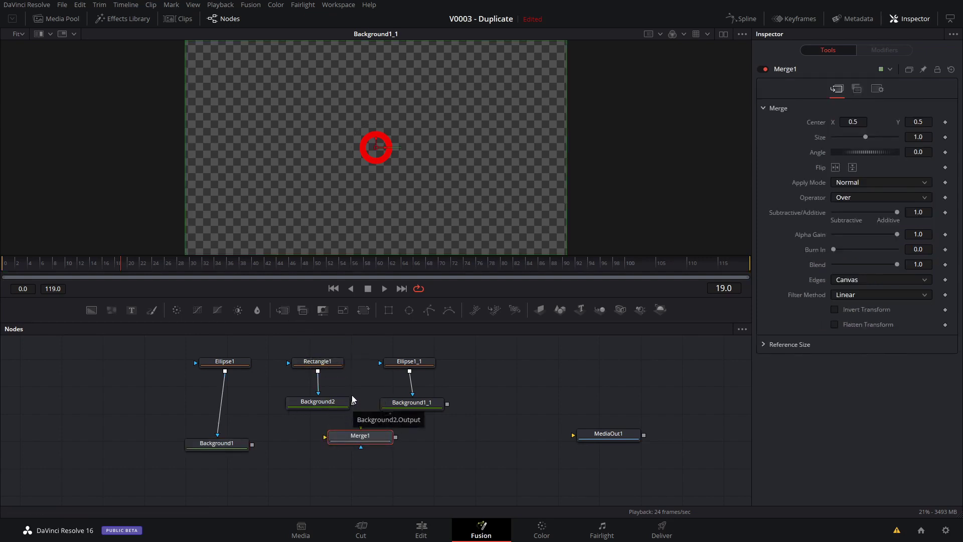
left_click_drag(352, 404, 417, 442)
left_click_drag(412, 427, 410, 431)
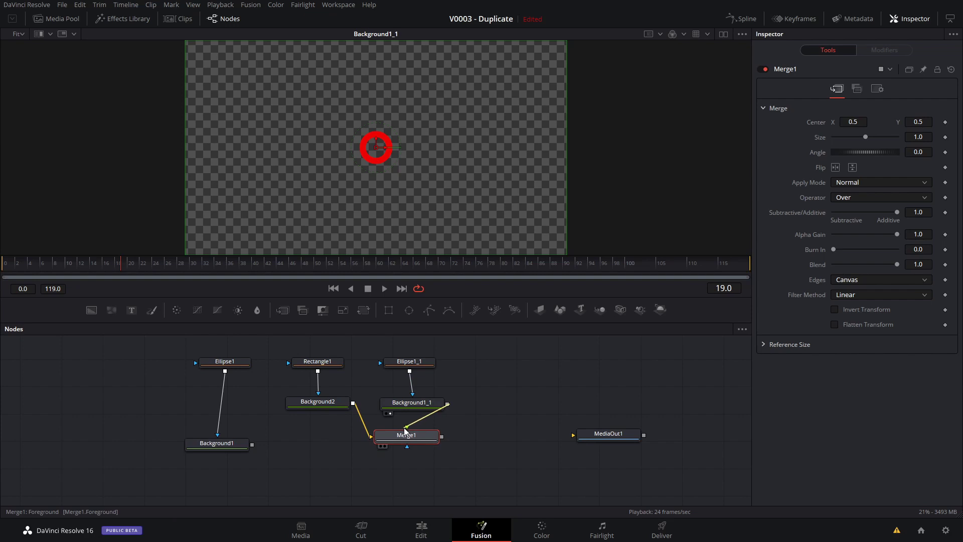
- Move Ellipse1 and Background1 lower in the node graph and connect Background1 as the background of a second Merge node
left_click_drag(393, 323, 394, 275)
left_click_drag(219, 401, 227, 432)
left_click_drag(225, 313, 216, 393)
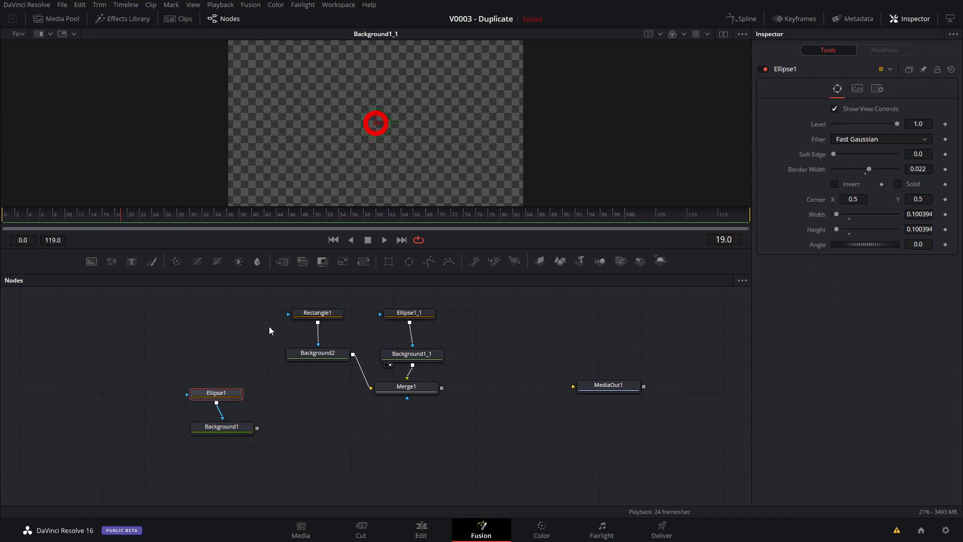
left_click_drag(282, 261, 360, 431)
left_click_drag(257, 428, 332, 430)
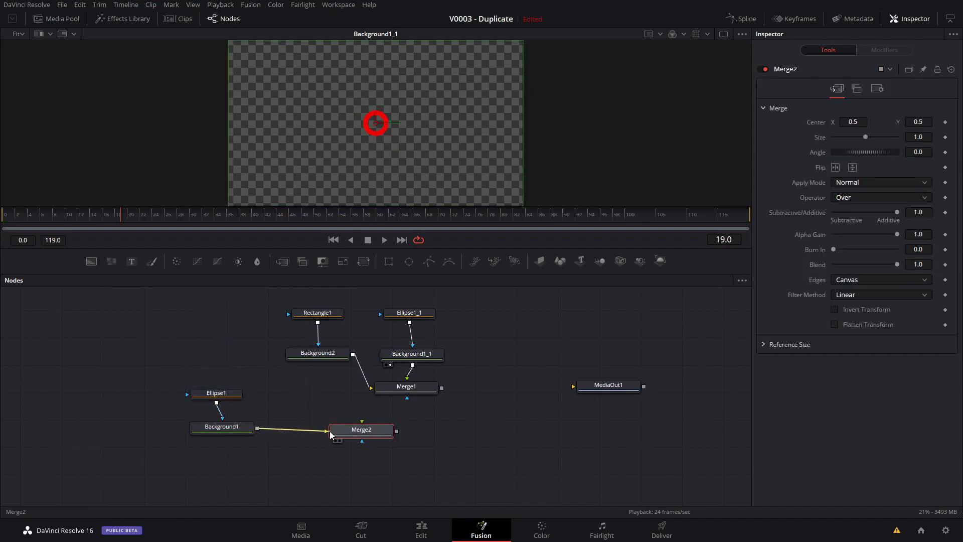
- Connect Merge2 to MediaOut1, view MediaOut1, and feed Merge1 into Merge2 as its foreground
left_click_drag(398, 431, 549, 392)
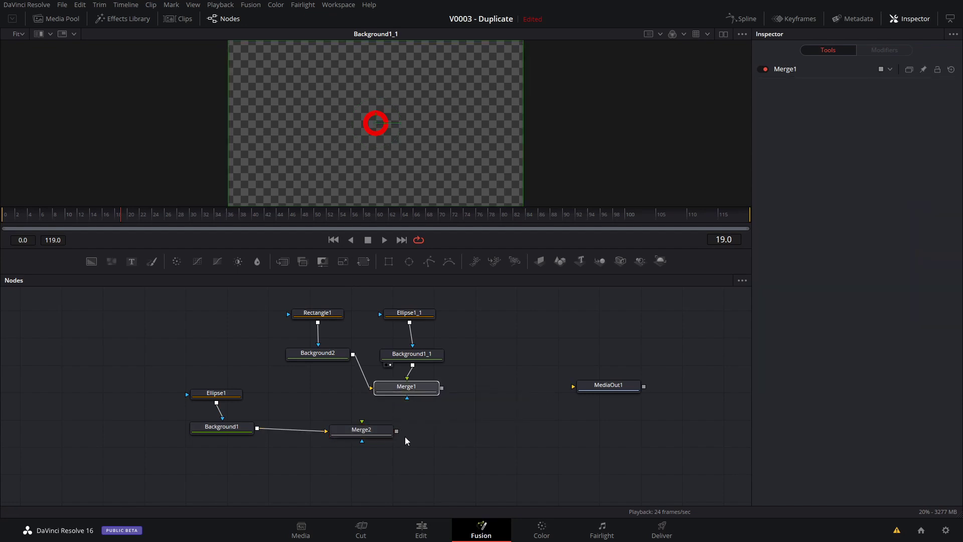
left_click_drag(396, 430, 576, 386)
left_click_drag(595, 392, 604, 415)
key("1")
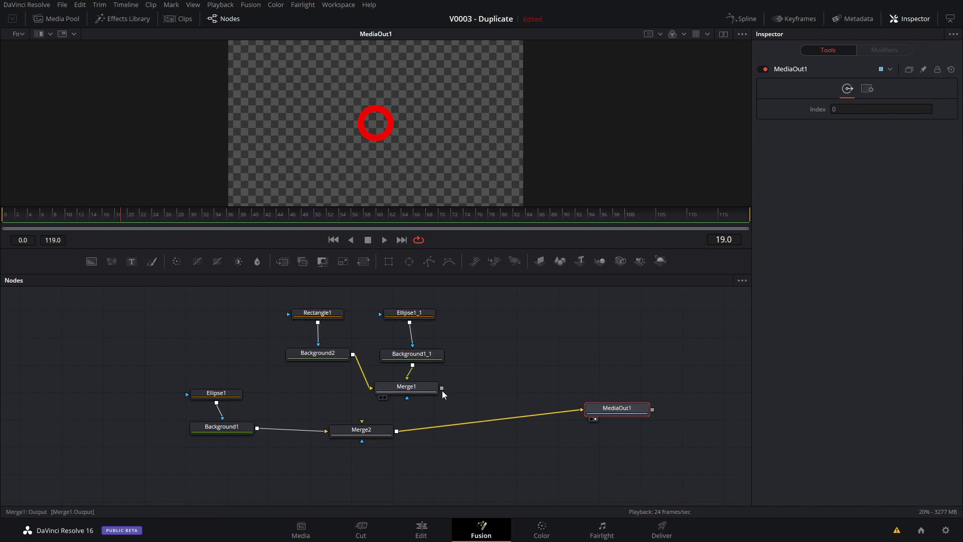
left_click_drag(442, 391, 363, 430)
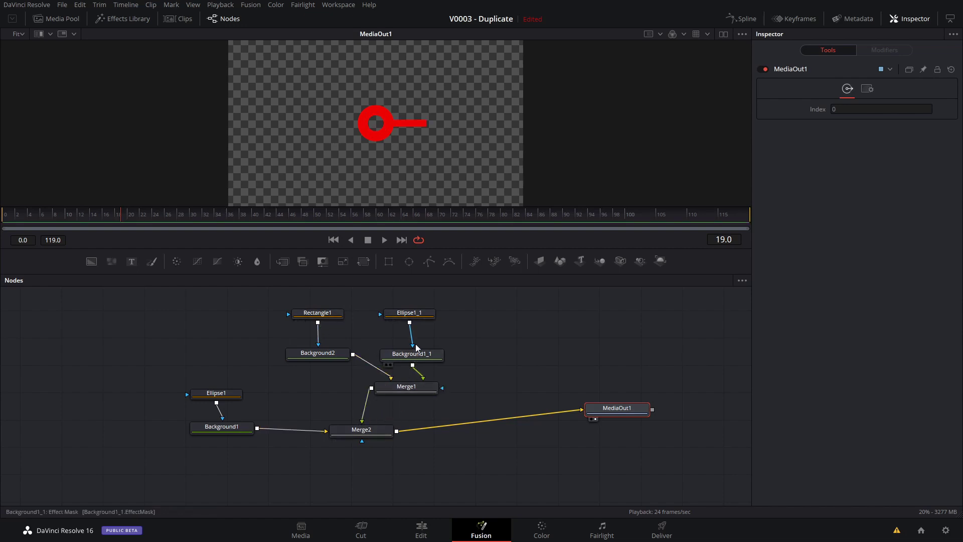
- Shorten the bar to about 0.098 wide, centred at X about 0.627, and move the small ring to its outer end at X about 0.711
left_click(329, 313)
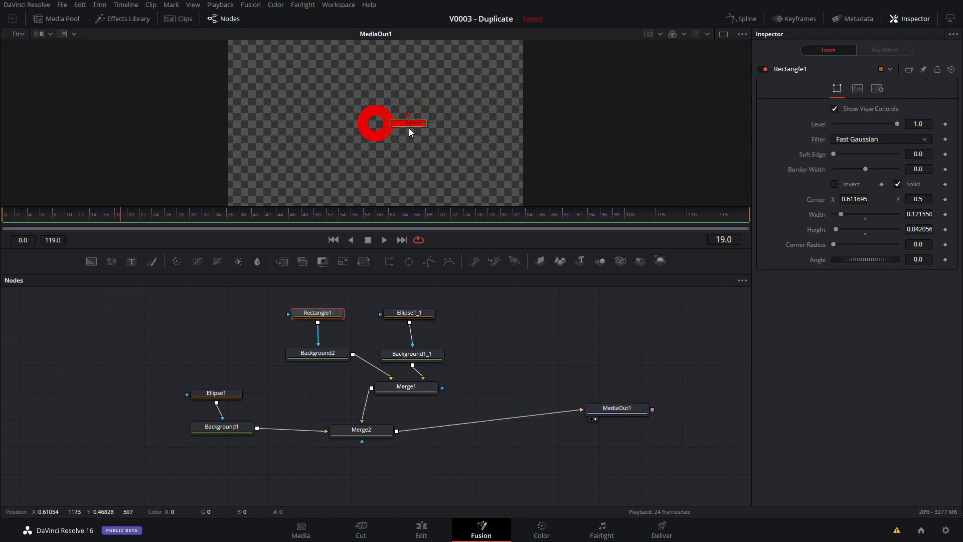
mouse_move(415, 125)
left_mouse_down()
mouse_move(434, 129)
mouse_move(424, 126)
left_mouse_up()
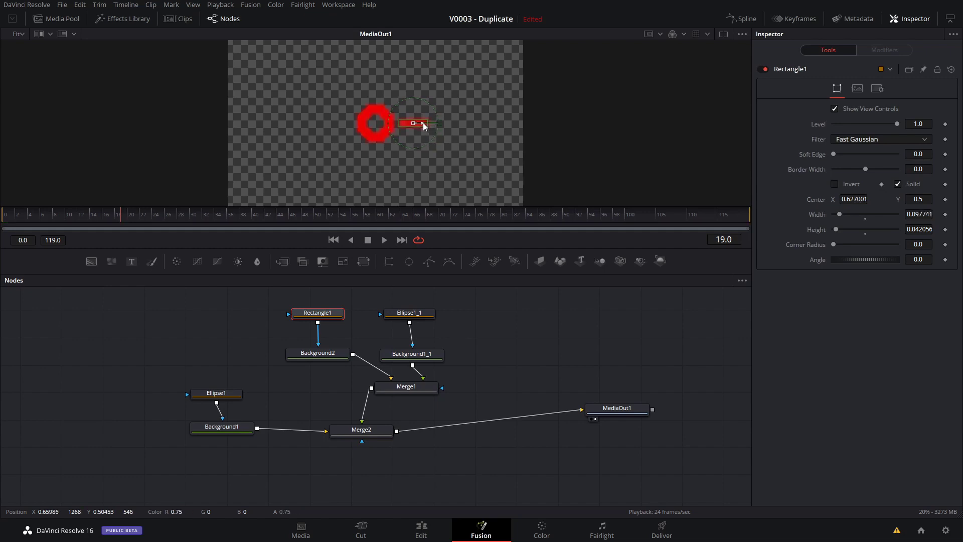
left_click(414, 317)
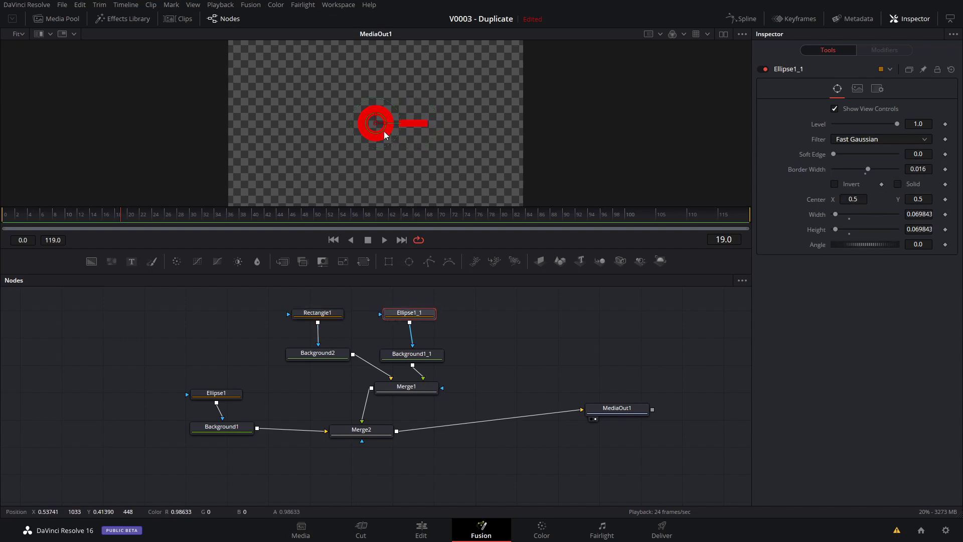
left_click_drag(385, 134, 446, 131)
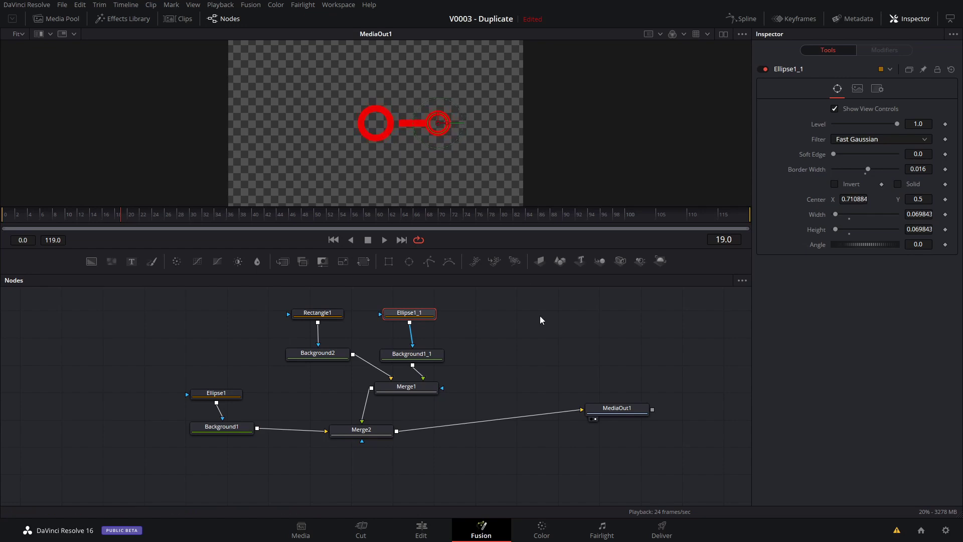
- Tidy the placement of MediaOut1, Ellipse1 and Background1 in the node graph
left_click_drag(616, 412, 616, 422)
left_click(216, 393)
left_click_drag(239, 433, 229, 435)
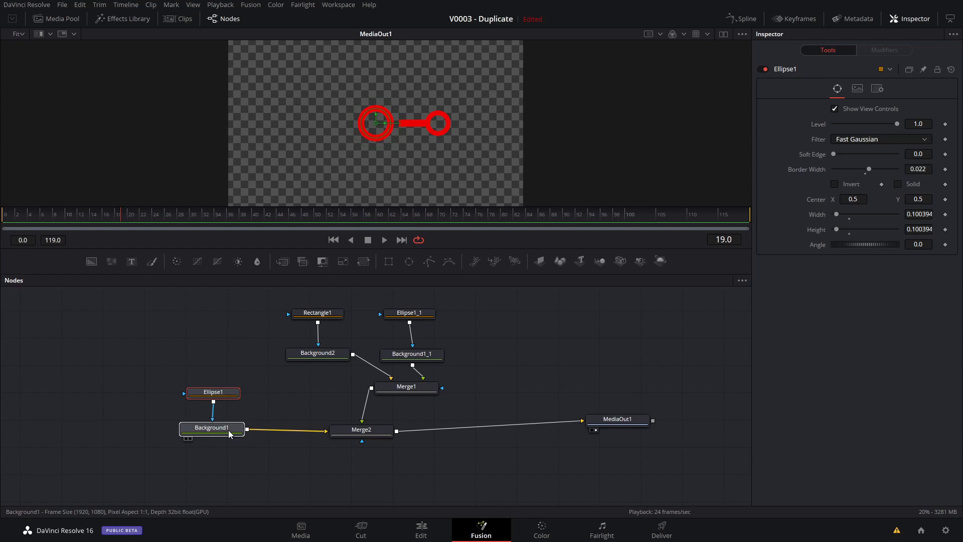
left_click_drag(220, 399, 222, 399)
- Add keyframes at frame 0 for the Level, Width and Height of Ellipse1
left_click(92, 216)
left_click_drag(92, 217, 11, 213)
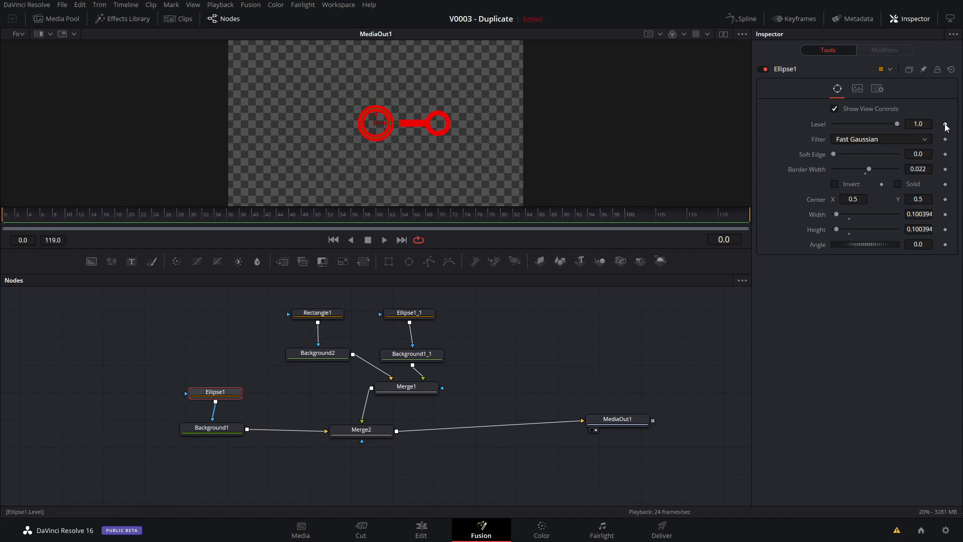
left_click(946, 124)
left_click(945, 215)
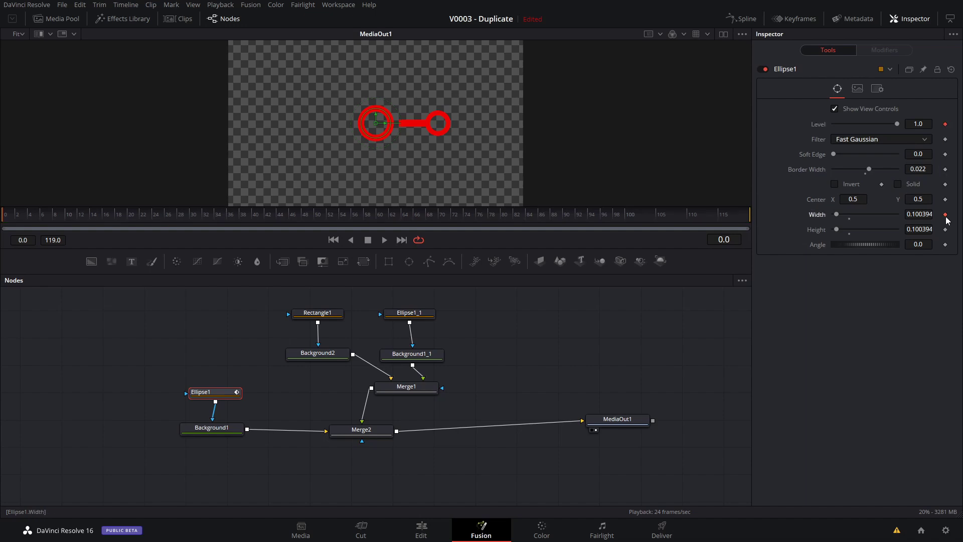
left_click(945, 229)
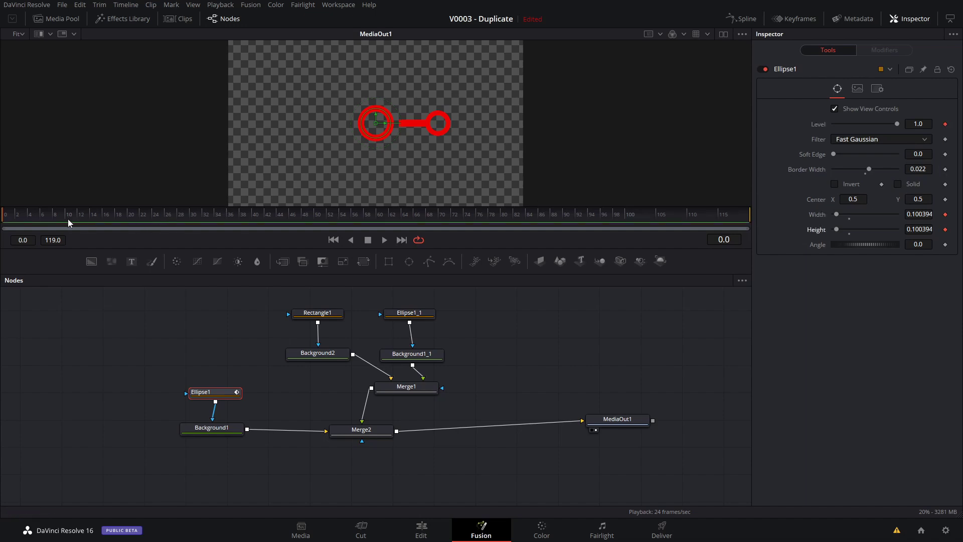
- Add keyframes at frame 6 for Ellipse1's Level, Width and Height, keeping the full ring size
key("Right")
key("Right")
key("Right")
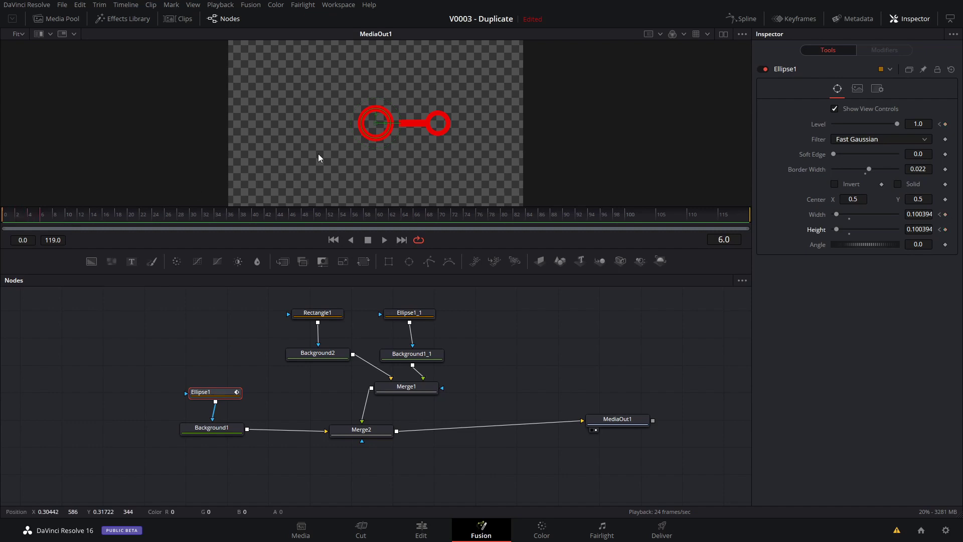
left_click(944, 125)
left_click(946, 216)
left_click(946, 229)
- At frame 0, shrink Ellipse1 to about 0.0085 in width and height, lower its Level to the minimum, and play the animation
left_click(4, 219)
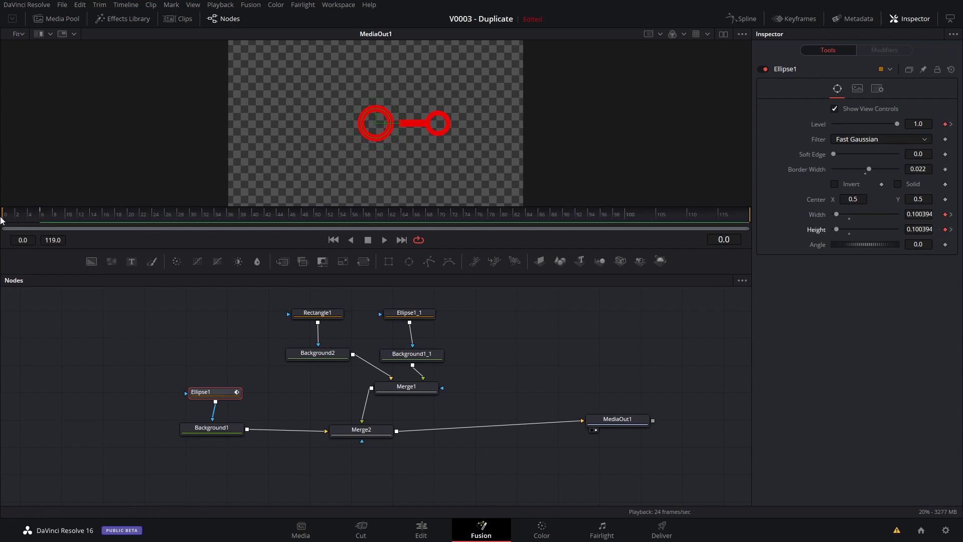
left_click_drag(388, 117, 378, 127)
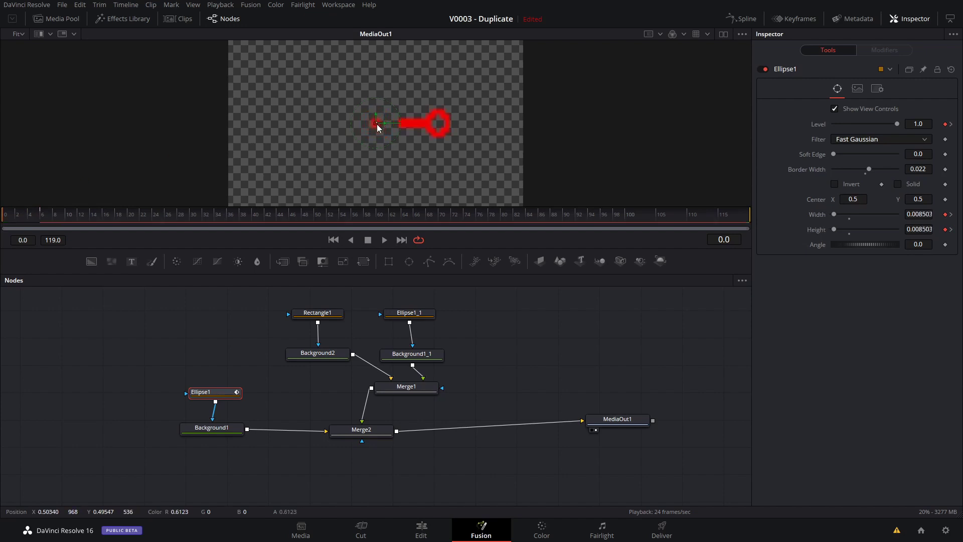
left_click_drag(895, 124, 827, 124)
key("space")
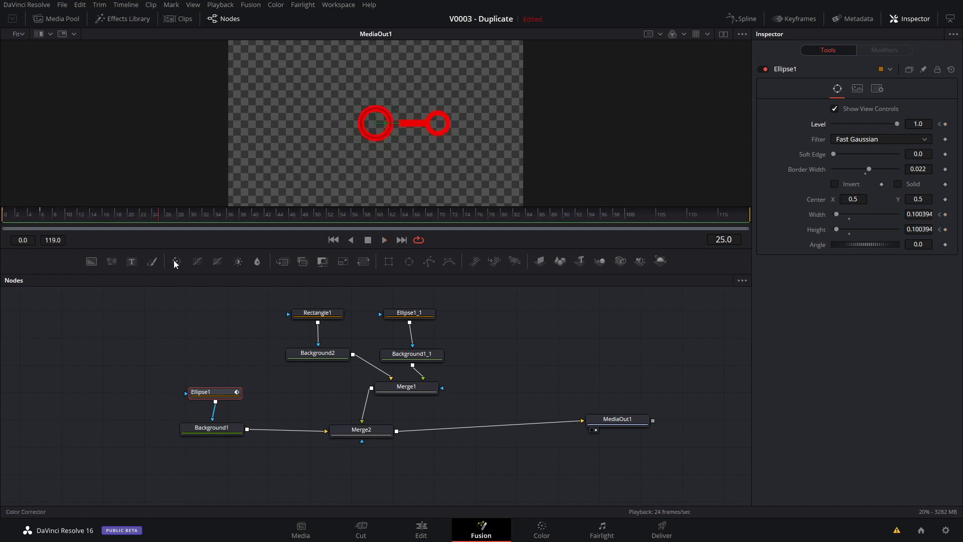
key("space")
- Keyframe Rectangle1's Level and Center at frame 5 and again at frame 11
left_click_drag(317, 313, 320, 317)
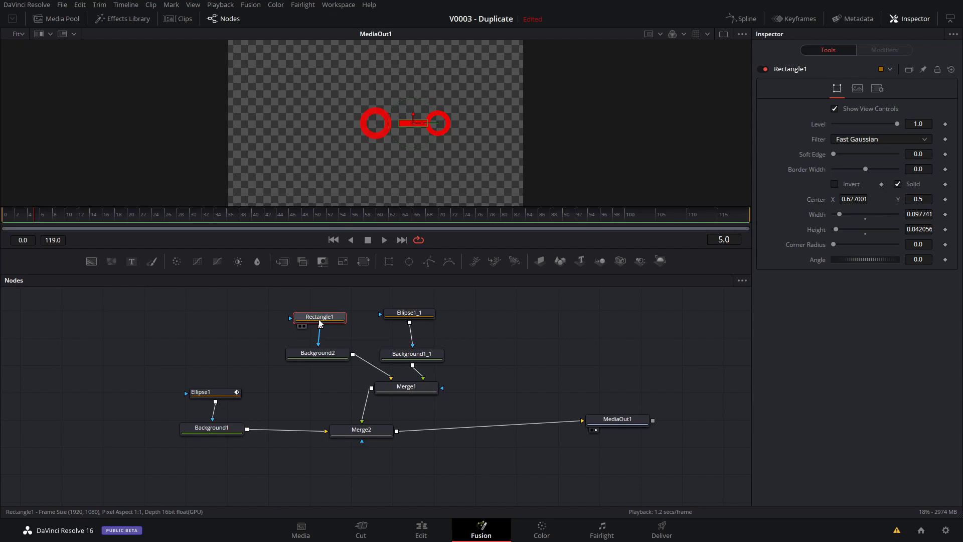
left_click(945, 125)
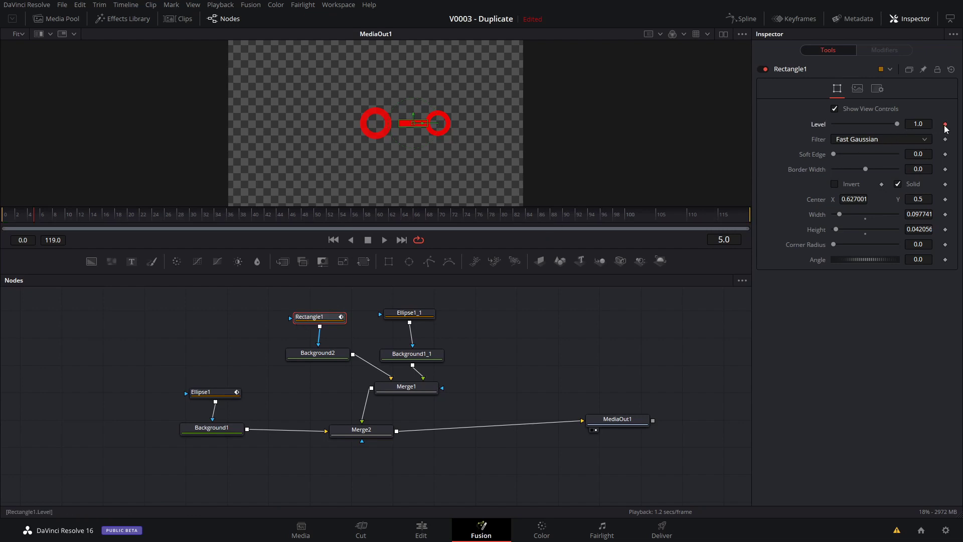
left_click(945, 200)
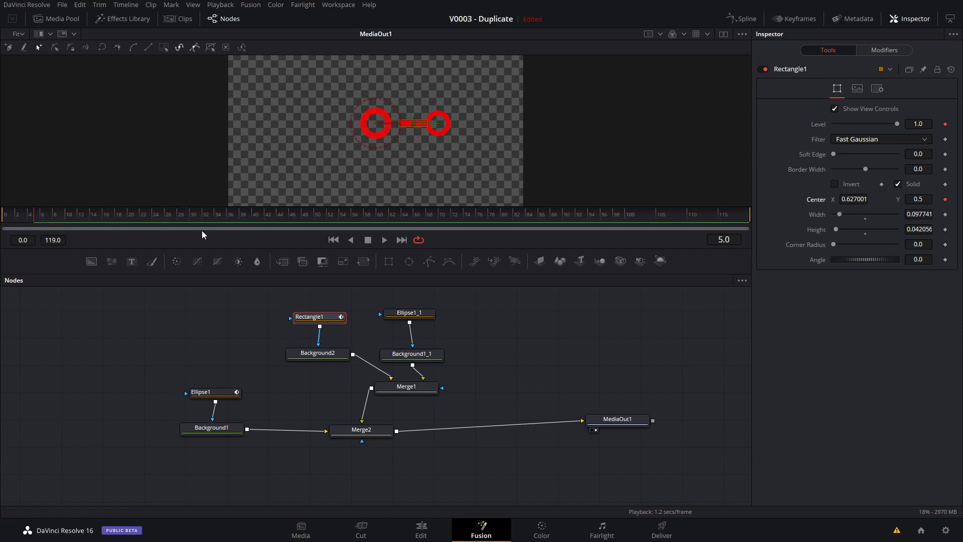
key("Right")
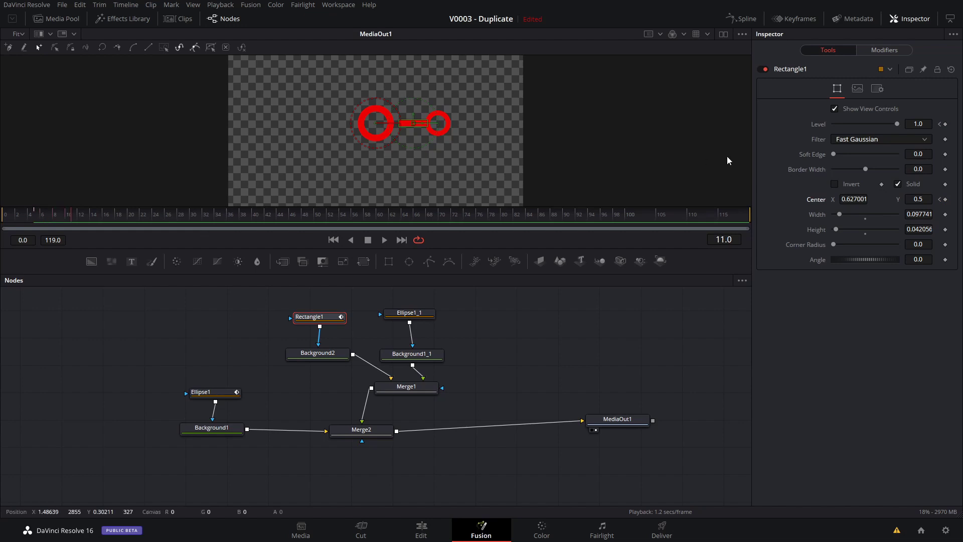
left_click(945, 125)
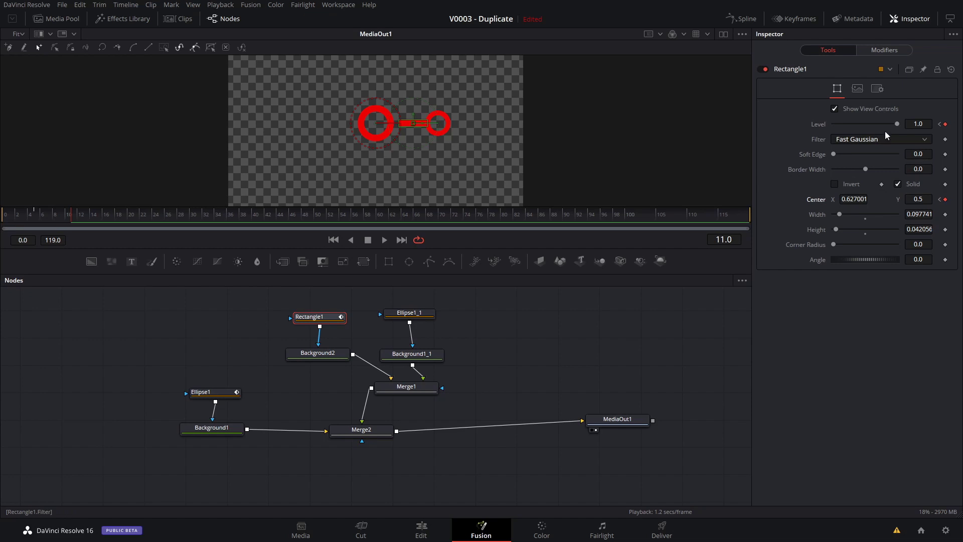
- At frame 5, move the bar inside the central ring to X about 0.494, lower its Level to the minimum, and preview the animation
left_click(939, 125)
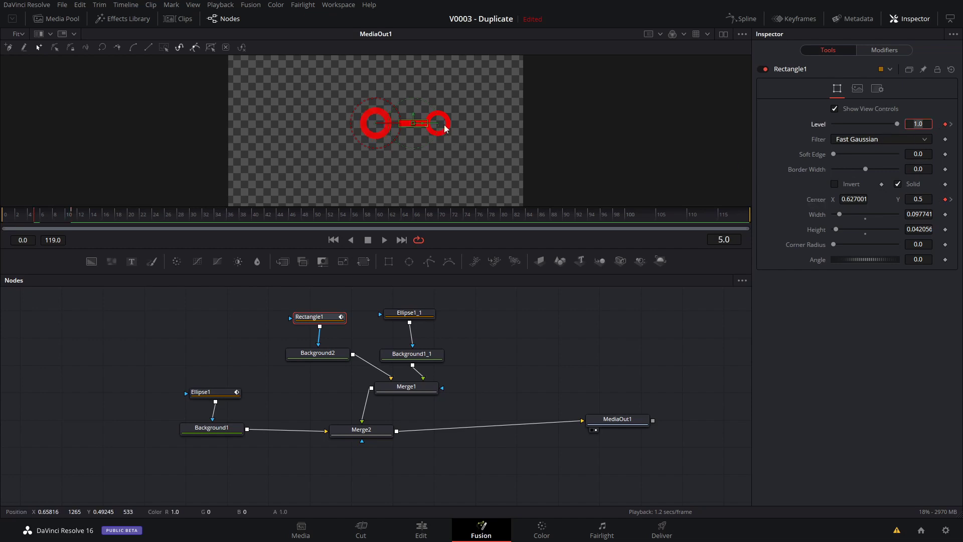
left_click_drag(424, 127, 385, 127)
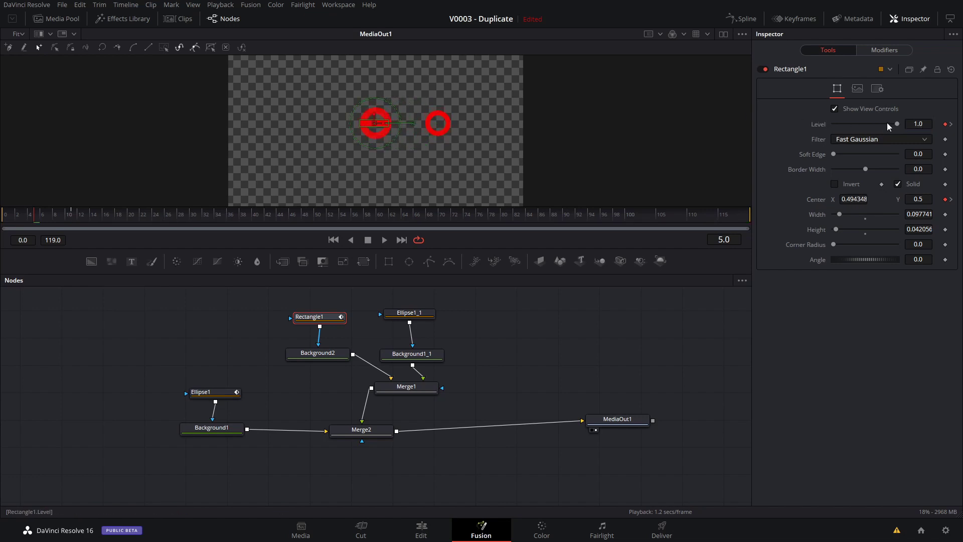
left_click_drag(896, 125, 826, 125)
key("space")
key("space")
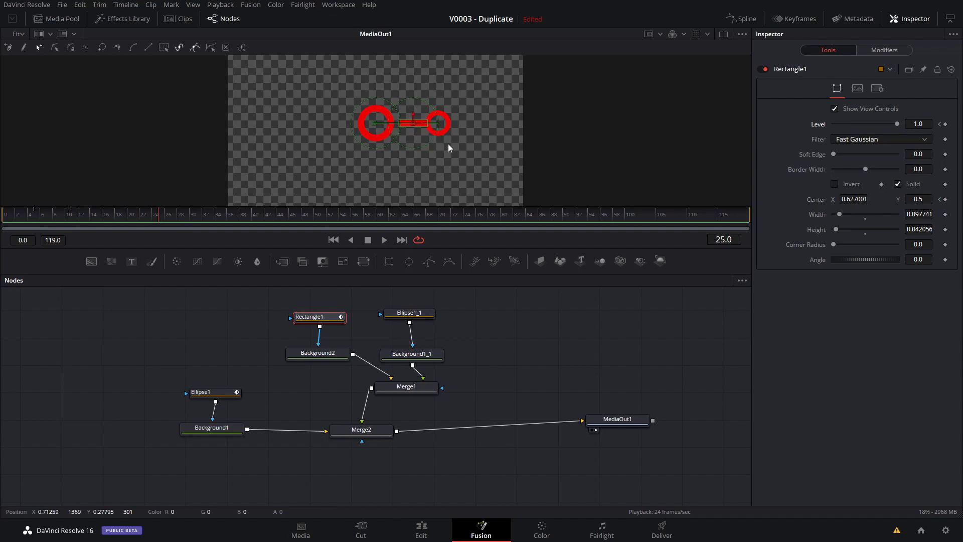
- Add keyframes at frame 10 for the Level, Width and Height of Ellipse1_1
left_click_drag(411, 315, 412, 321)
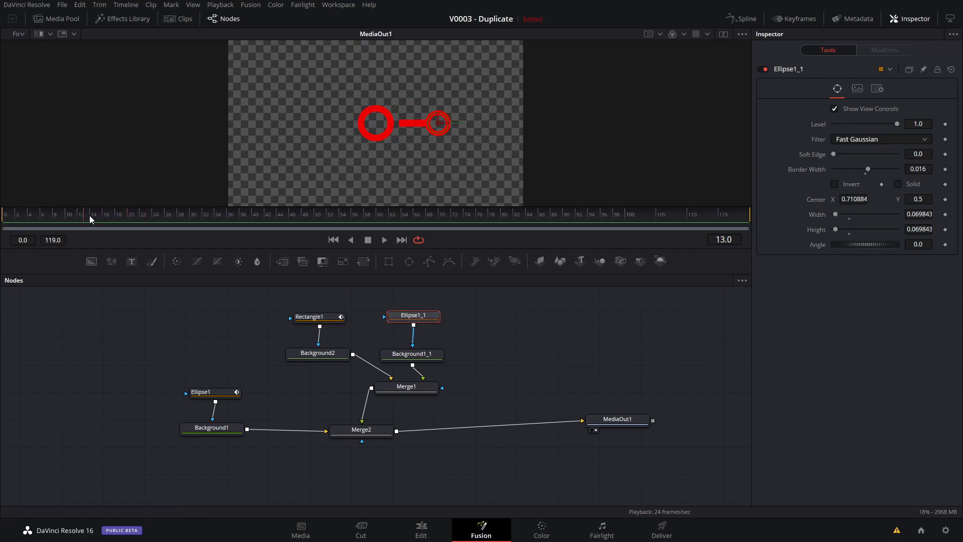
left_click(52, 215)
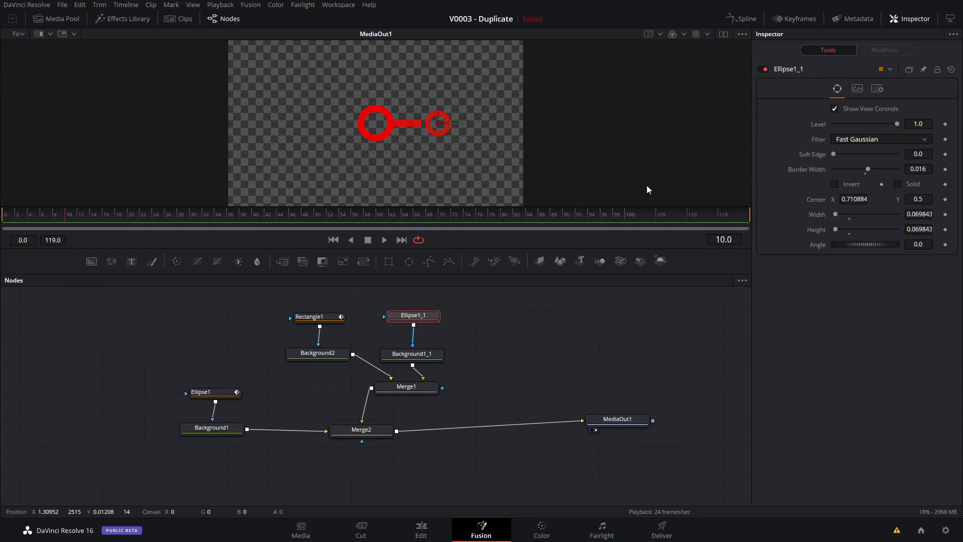
left_click(945, 124)
left_click(945, 214)
left_click(945, 229)
- Add keyframes at frame 16 for Ellipse1_1's Level, Width and Height, keeping the small ring's full size
key("Right")
key("Right")
key("Right")
key("Right")
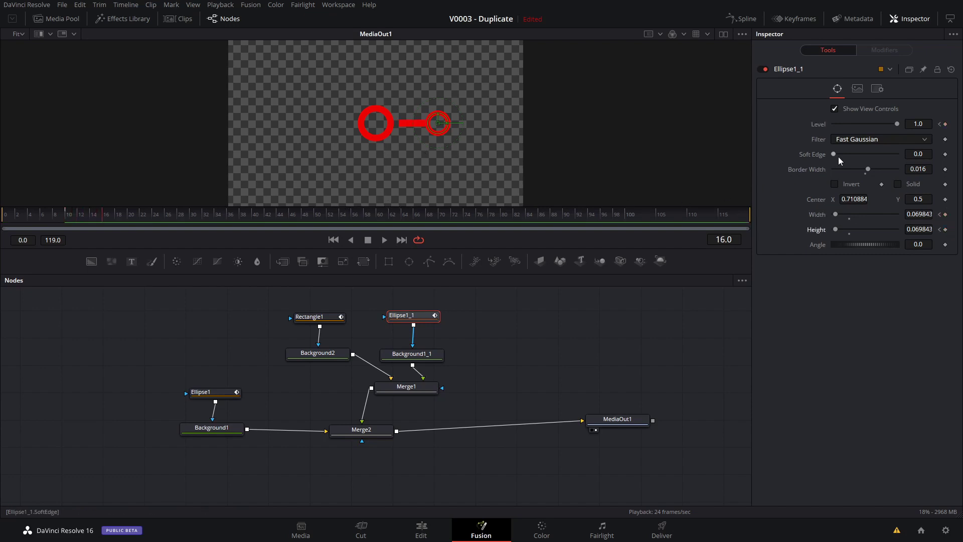
left_click(945, 124)
left_click(945, 214)
left_click(945, 229)
left_click(945, 229)
- At frame 10, shrink the small ring to about 0.016 in width and height and set its Level to 0.0
left_click(939, 124)
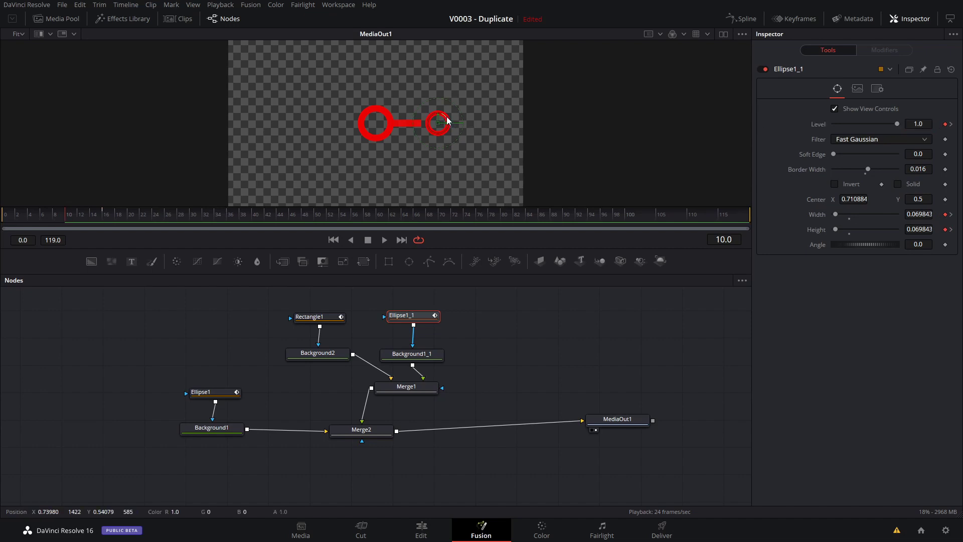
left_click_drag(447, 121, 441, 122)
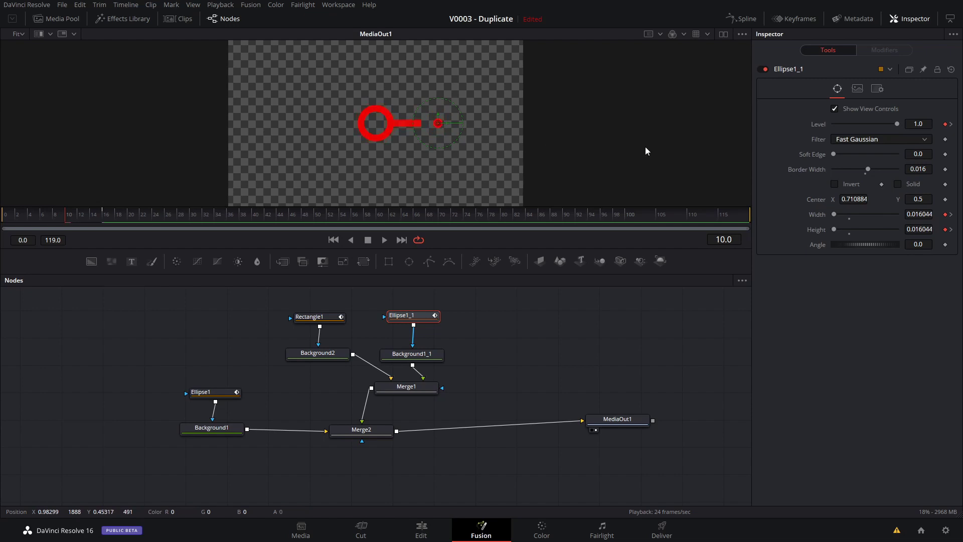
left_click_drag(895, 123, 817, 123)
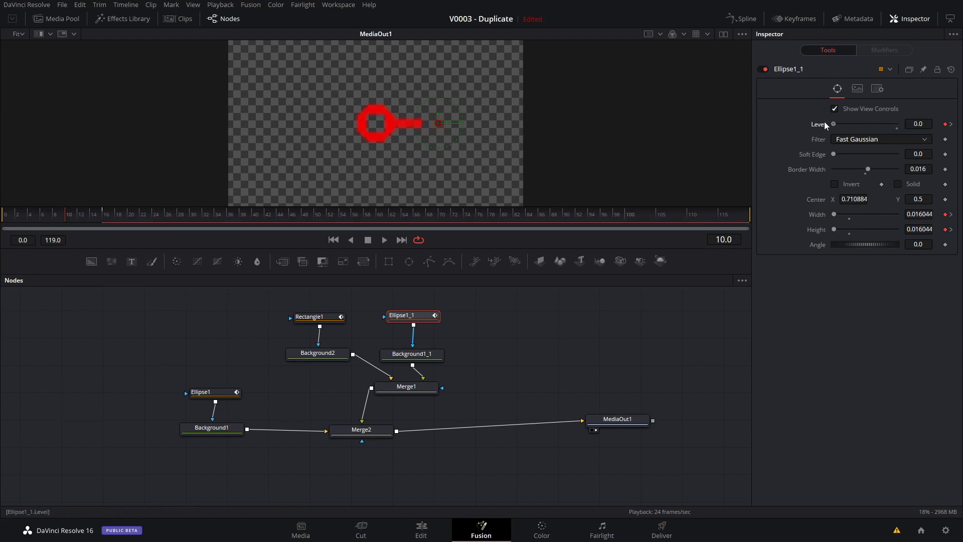
- Set Duplicate1 to 10 copies with an Angle of 36.5 so the spokes fan around the central ring
left_click(1, 217)
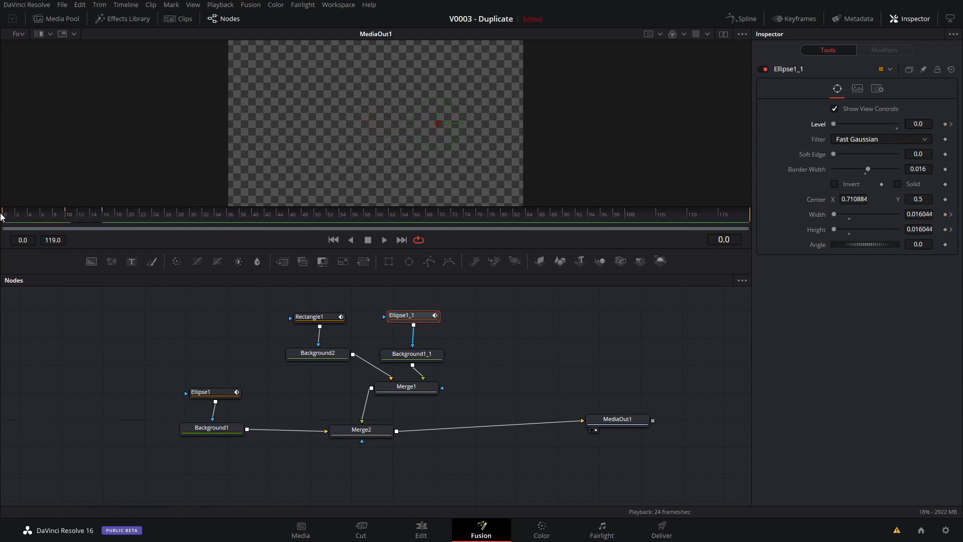
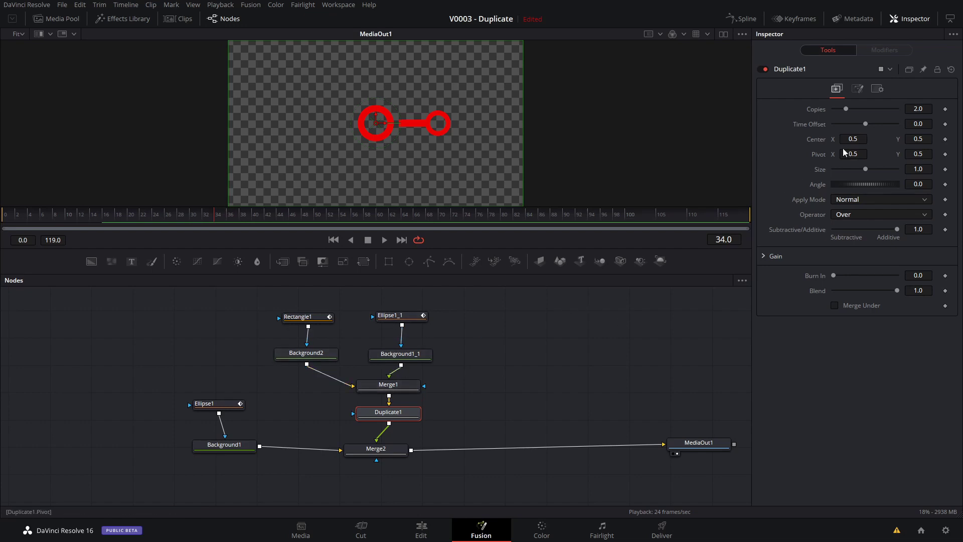
left_click(917, 109)
type("10")
key("Return")
left_click_drag(847, 186, 853, 186)
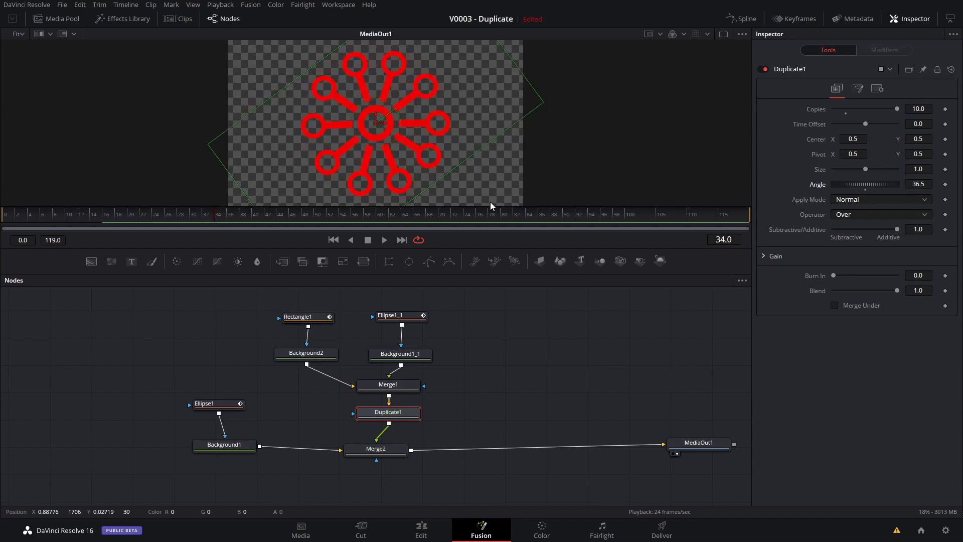
- Scrub back toward the first frames and play the animation to check the duplicated spokes' timing
left_click(419, 215)
left_click_drag(370, 221, 11, 220)
key("space")
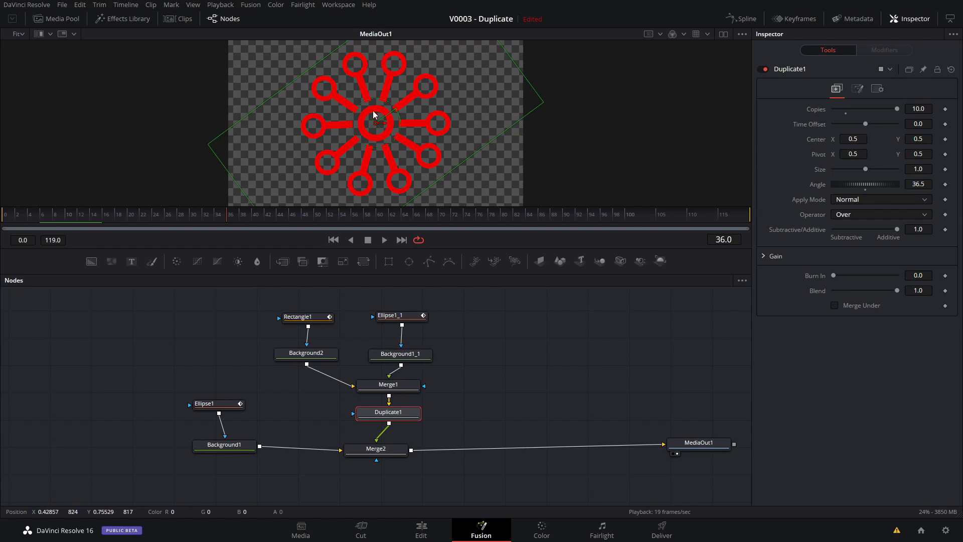
- Set Duplicate1's Time Offset to about -2.19 to stagger the spokes, and preview the animation from the start
left_click_drag(865, 126, 856, 125)
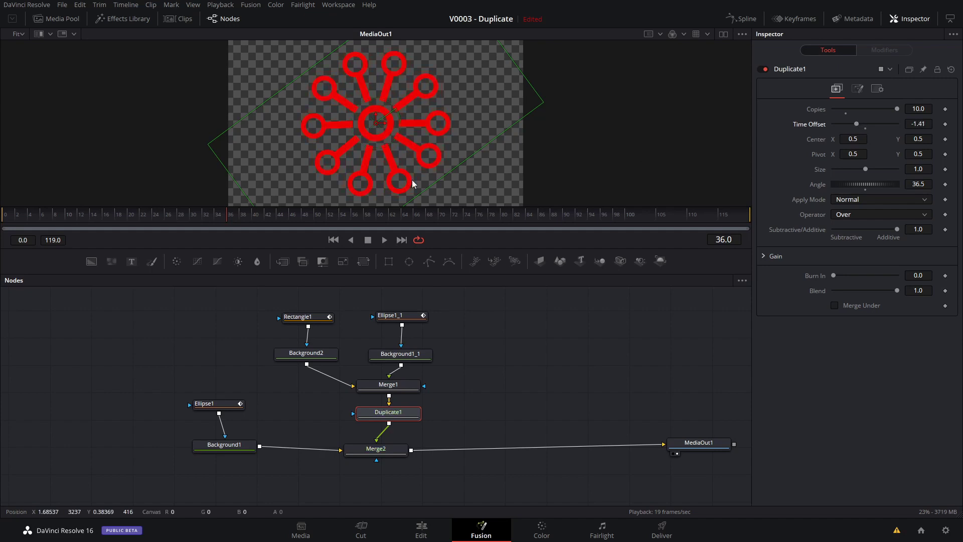
left_click(152, 216)
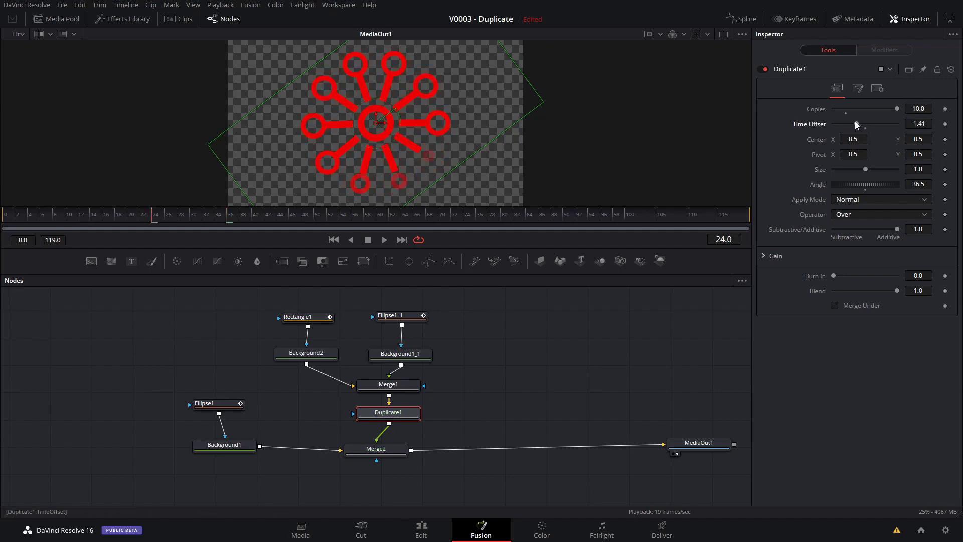
left_click_drag(859, 124, 853, 124)
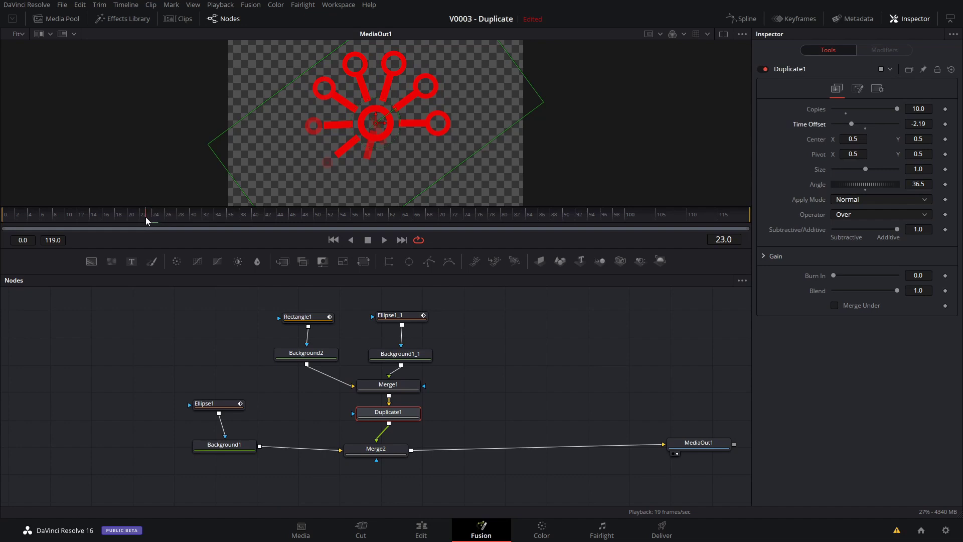
left_click(6, 216)
key("space")
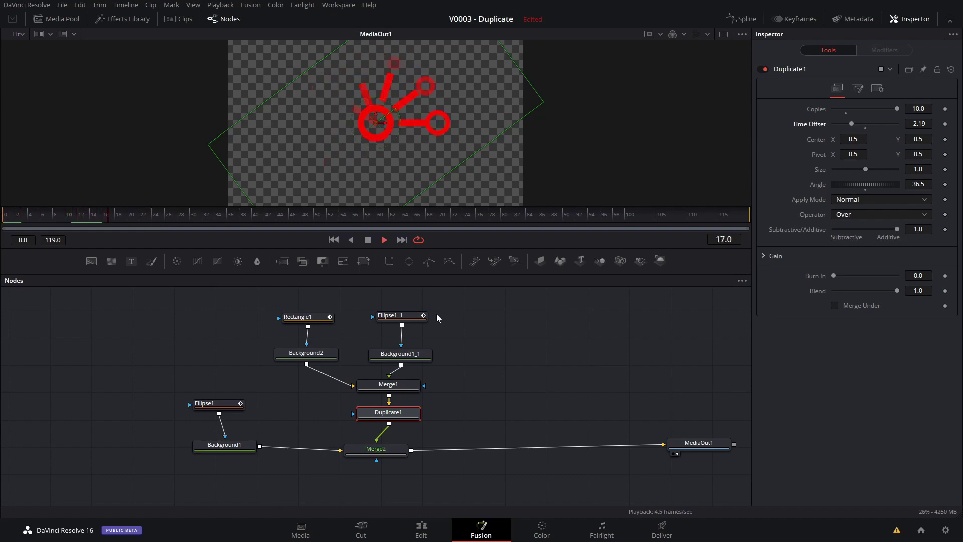
key("space")
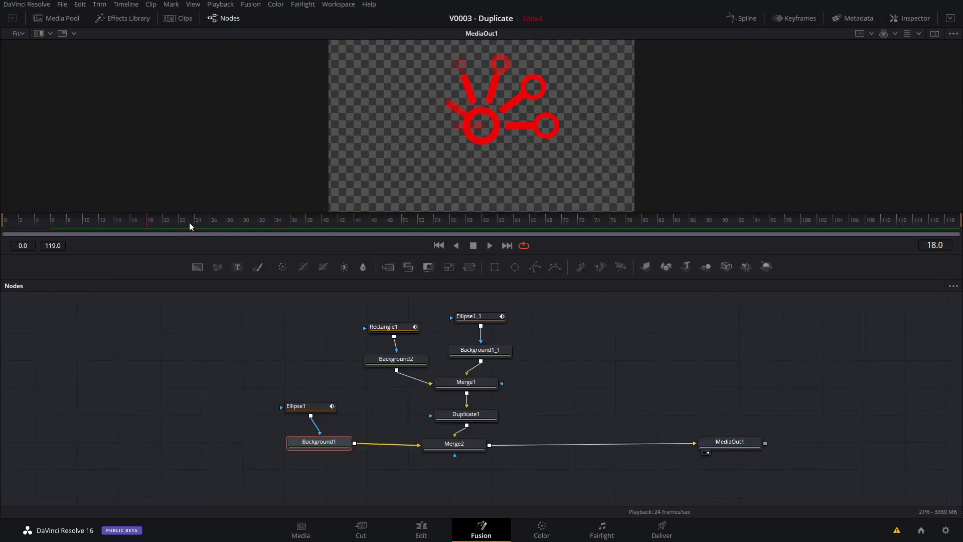
left_click_drag(189, 222, 240, 227)
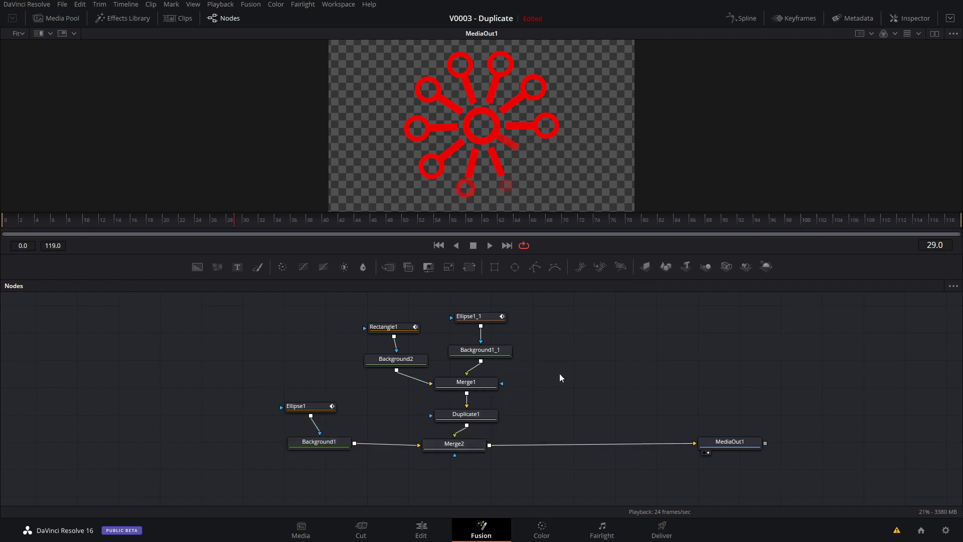
- Add a Time Speed node and connect Merge2's output to its input
key("shift+space")
type("time")
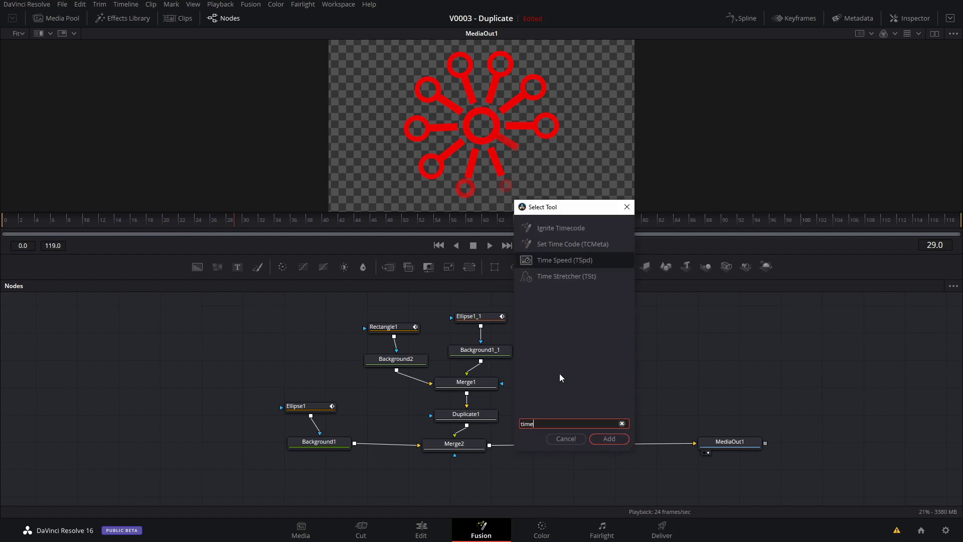
left_click(555, 261)
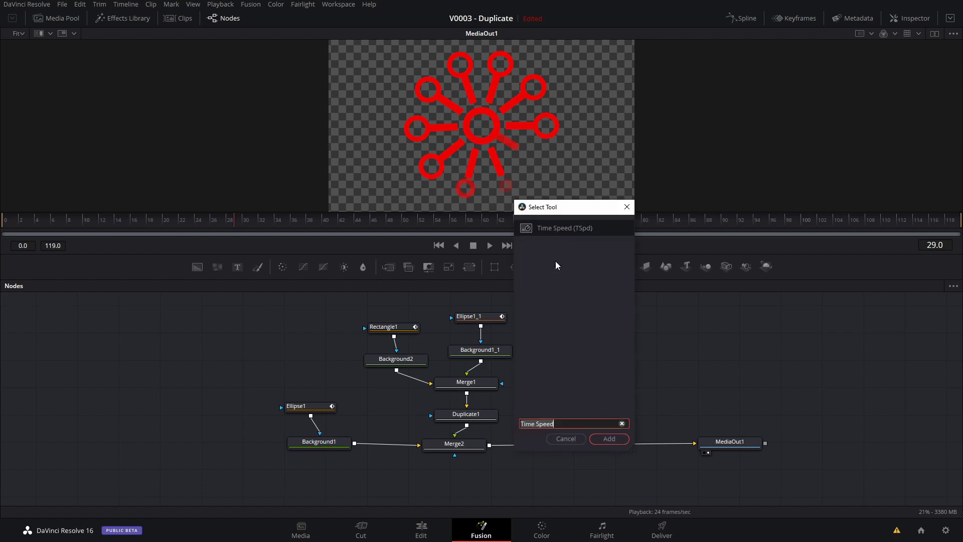
left_click(617, 437)
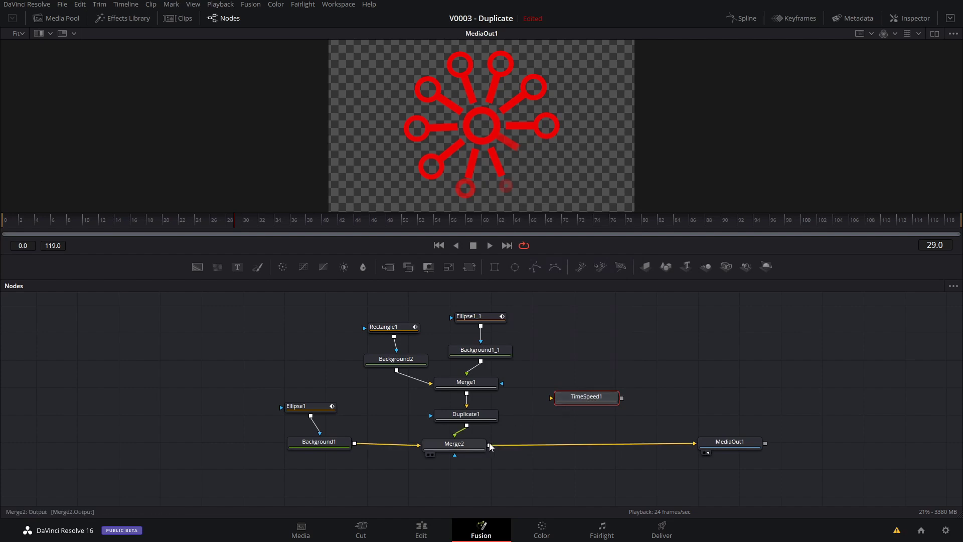
left_click_drag(489, 444, 550, 398)
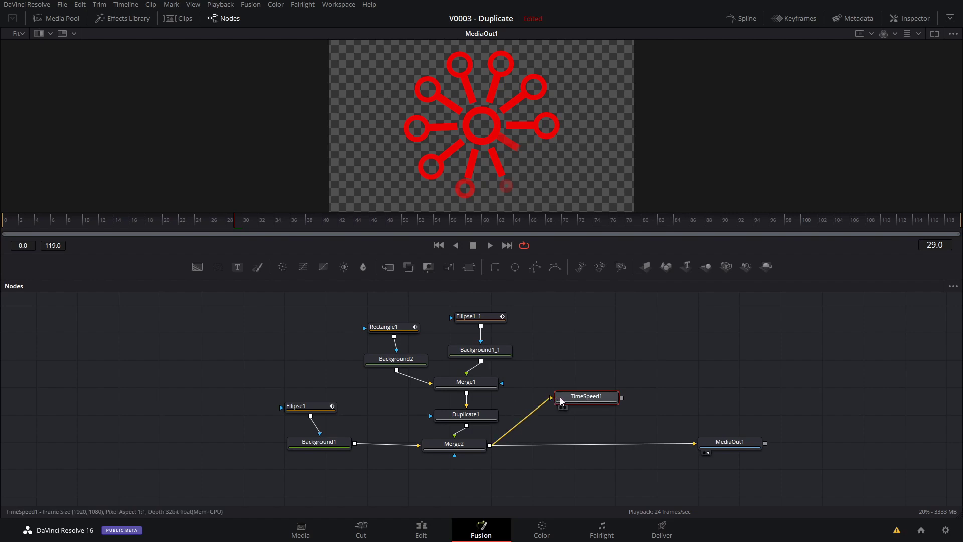
left_click_drag(561, 398, 565, 397)
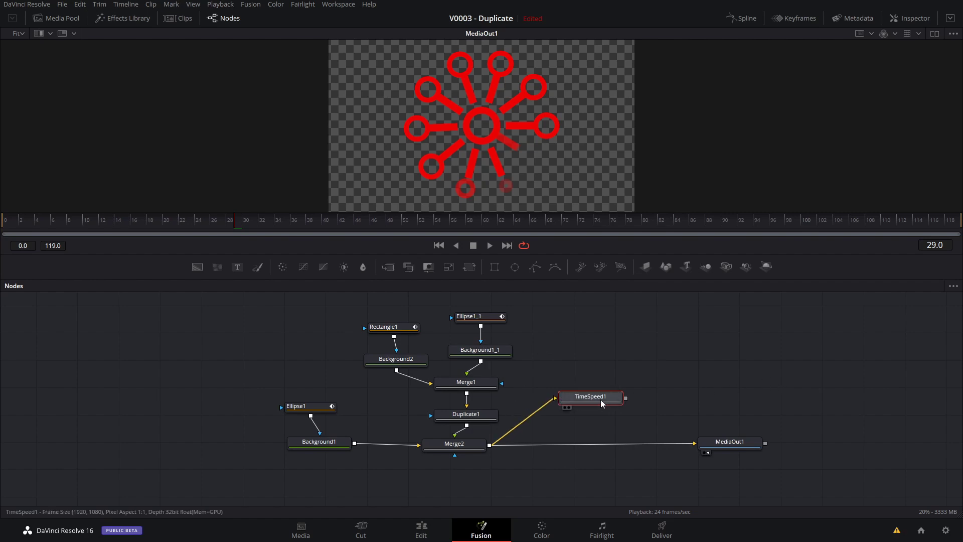
- Set TimeSpeed1's Speed to -1 to reverse the animation
left_click(910, 18)
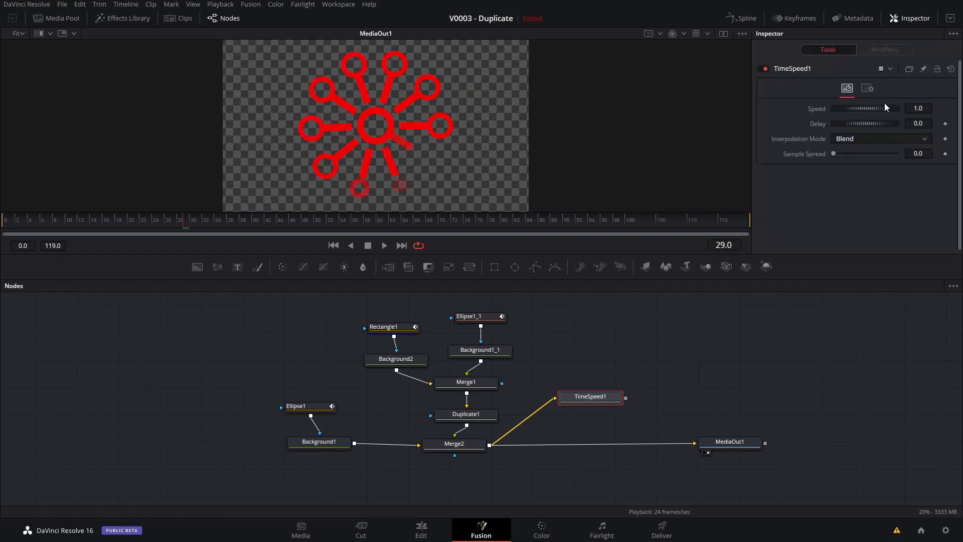
left_click(918, 108)
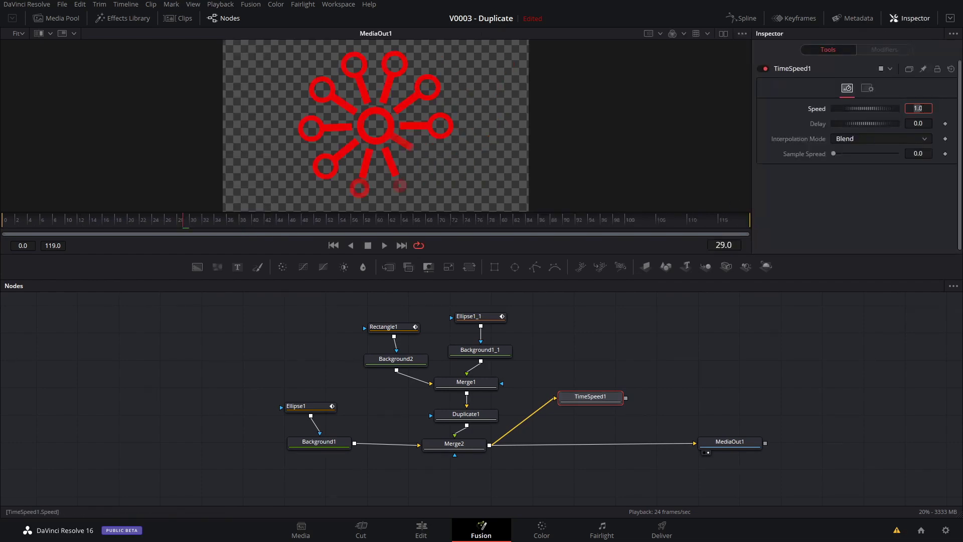
key("BackSpace")
type("-1")
key("Return")
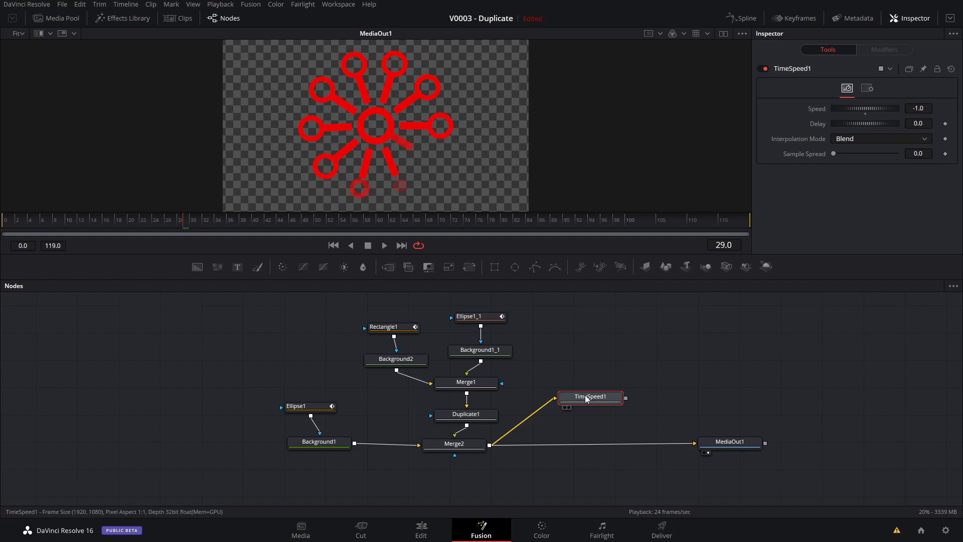
- Show Merge2 and TimeSpeed1 side by side in dual viewers and scrub the timeline to compare forward and reversed playback
key("1")
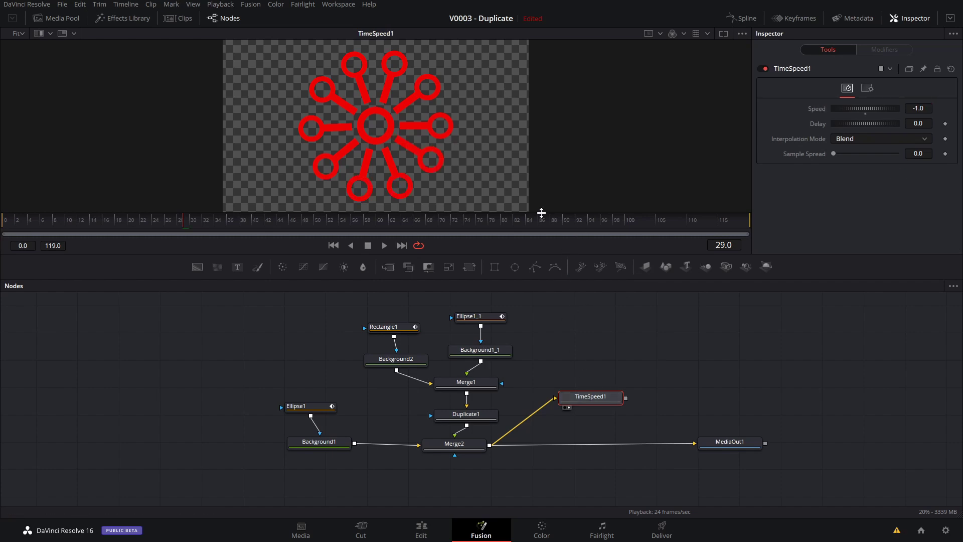
left_click_drag(533, 222, 577, 225)
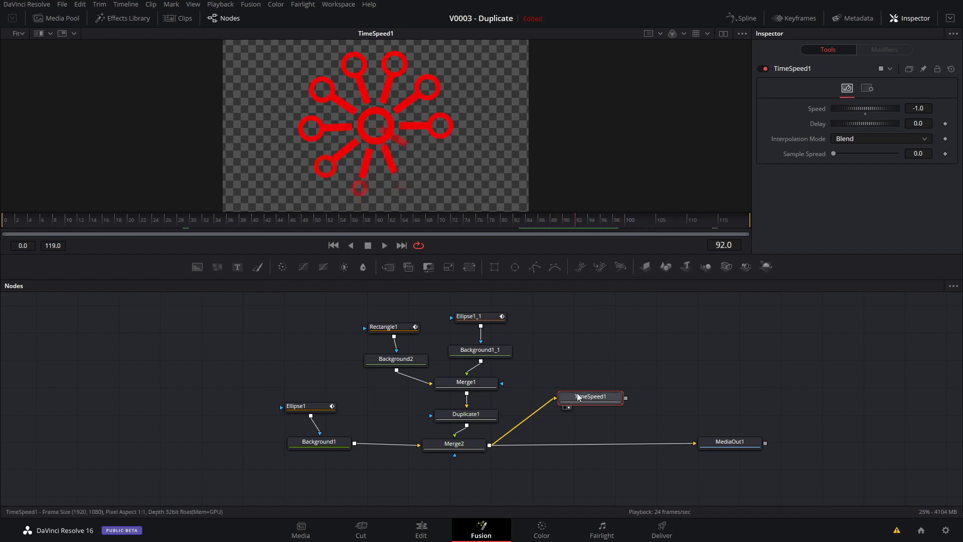
left_click(462, 448)
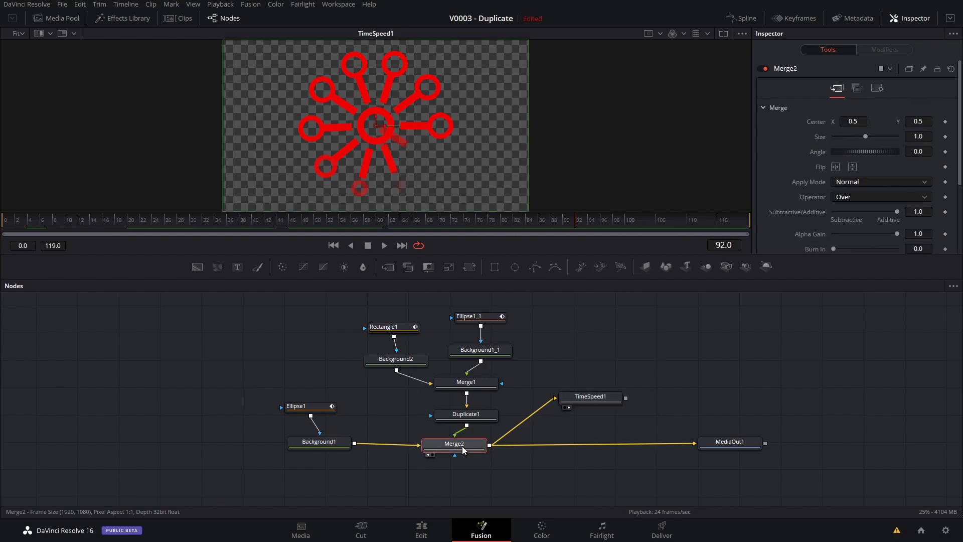
left_click(723, 34)
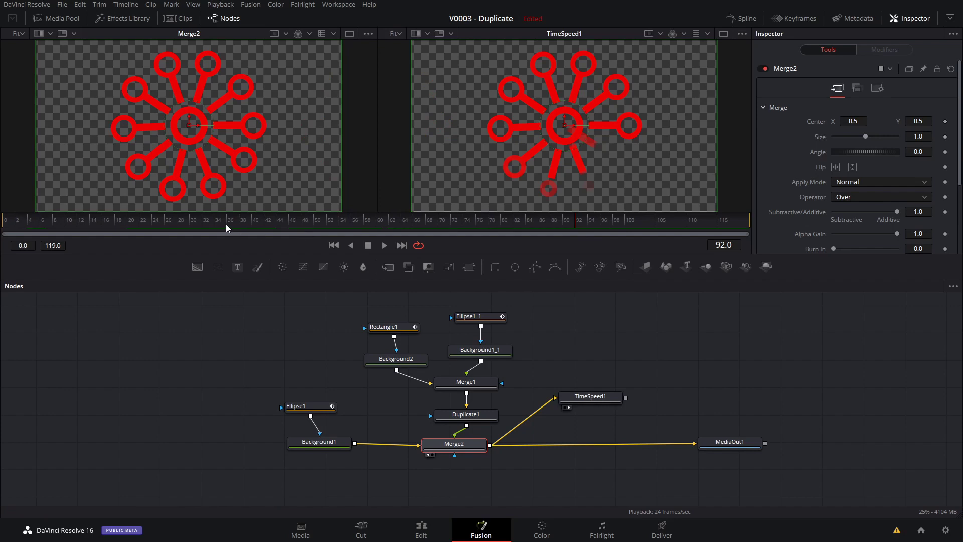
left_click_drag(224, 224, 251, 225)
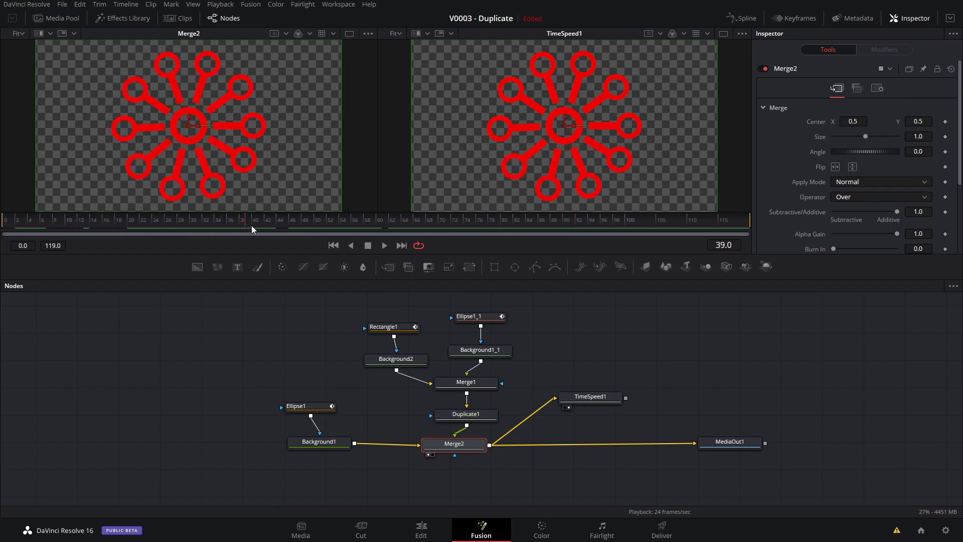
left_click(603, 227)
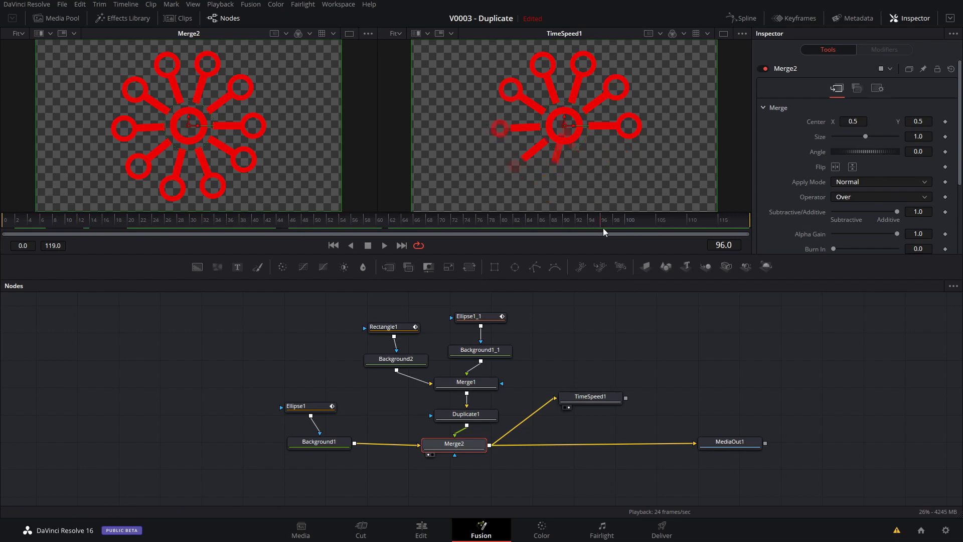
left_click_drag(603, 228, 691, 228)
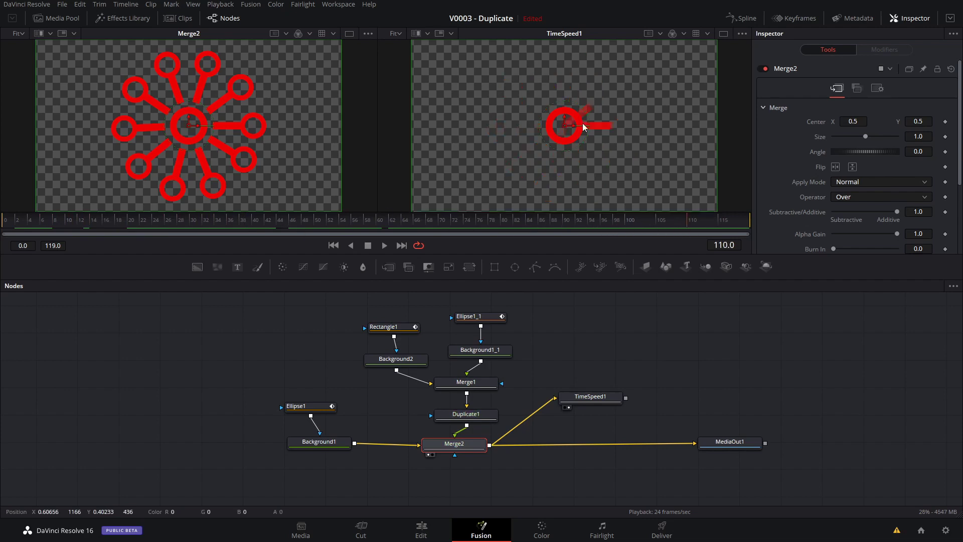
- Nudge TimeSpeed1 aside, then add a Dissolve node and insert it in the connection between Merge2 and MediaOut1
left_click(596, 398)
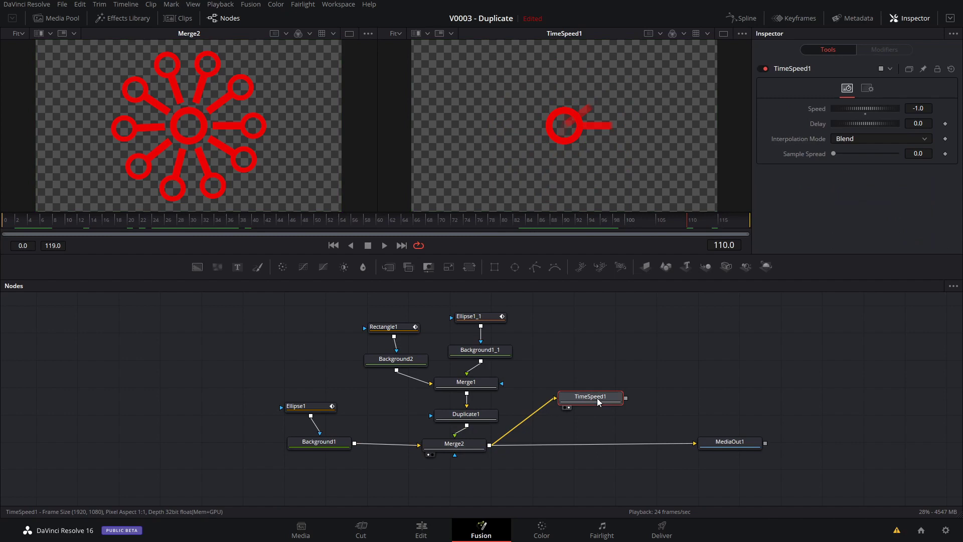
left_click_drag(597, 398, 599, 398)
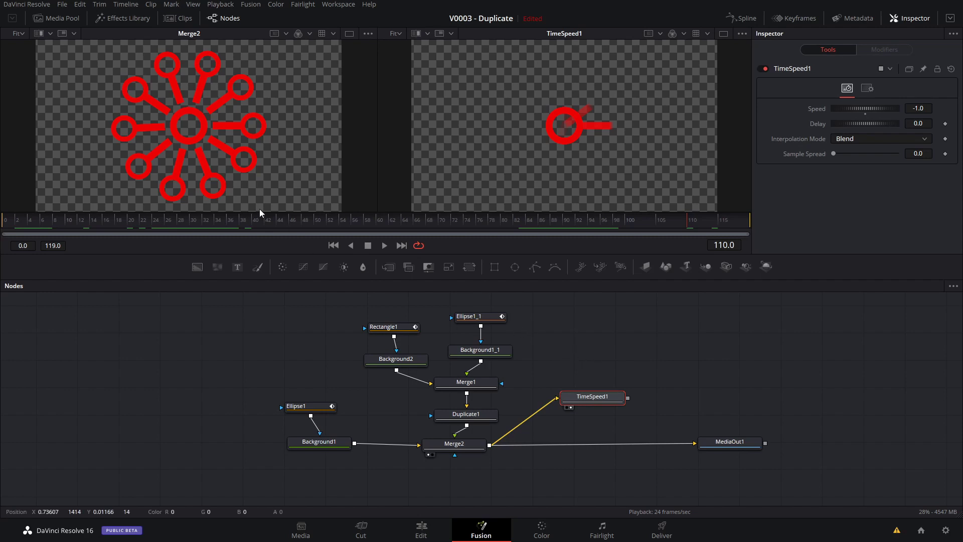
left_click_drag(585, 399, 592, 396)
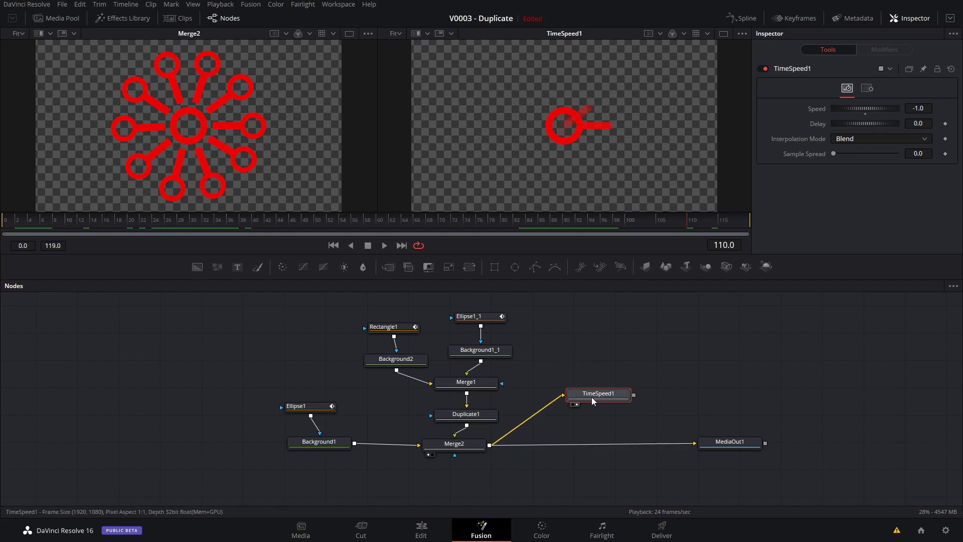
left_click(607, 350)
key("shift+space")
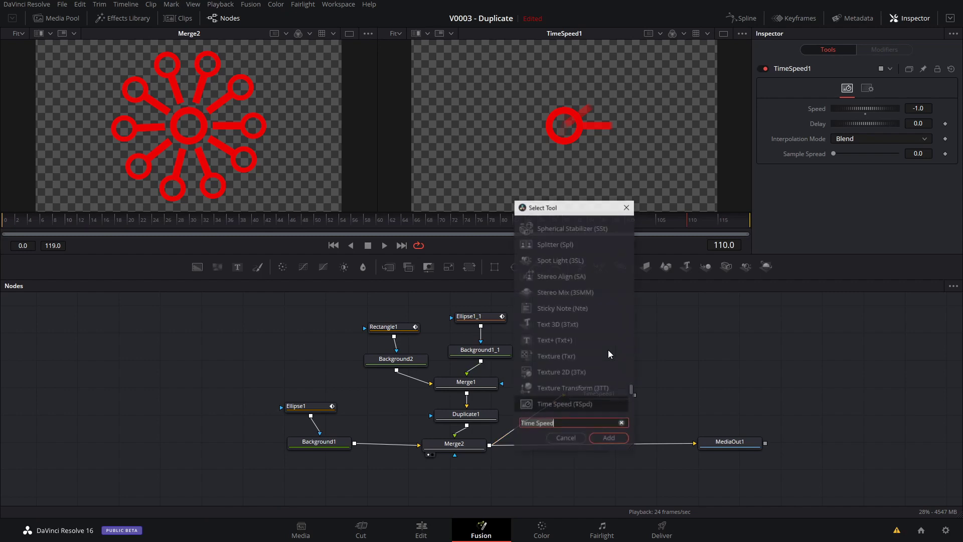
type("diss")
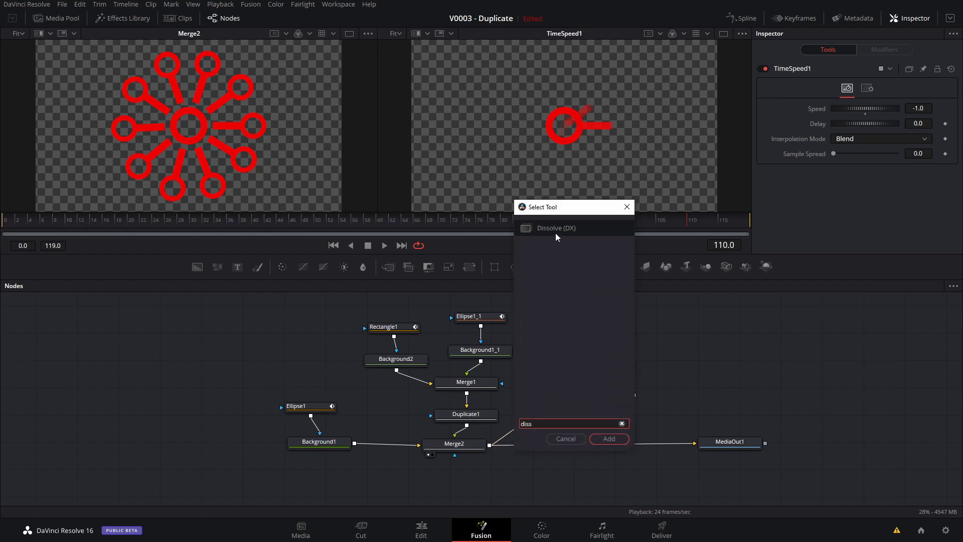
left_click(555, 229)
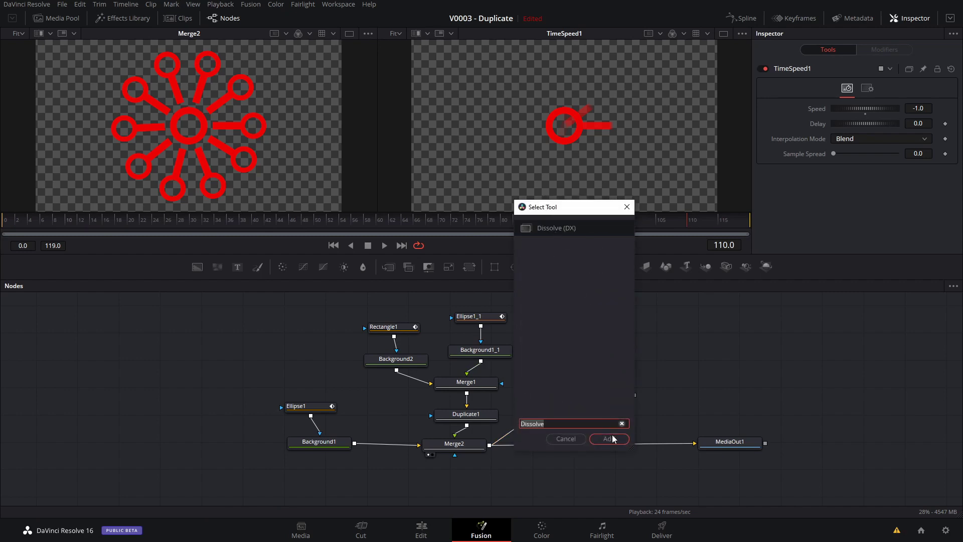
left_click(612, 439)
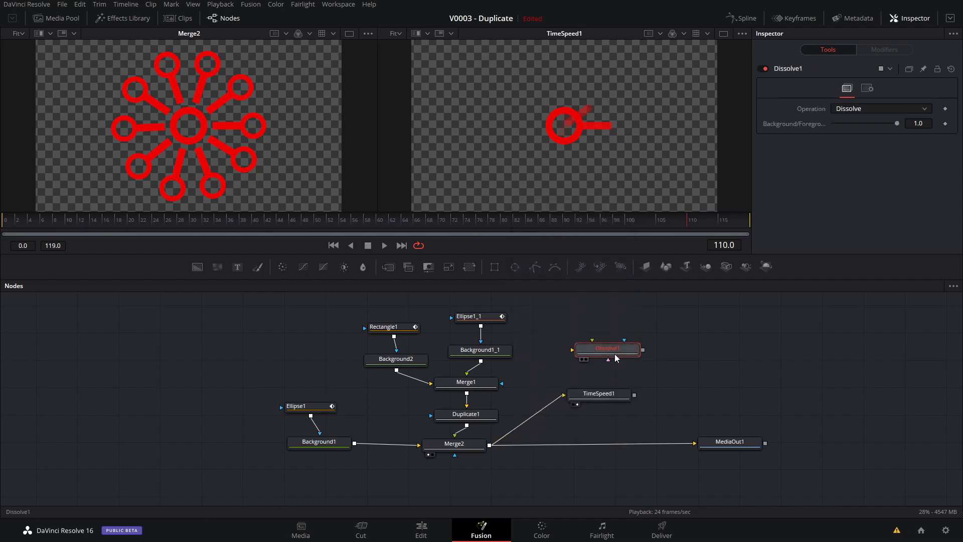
left_click_drag(615, 354, 601, 448)
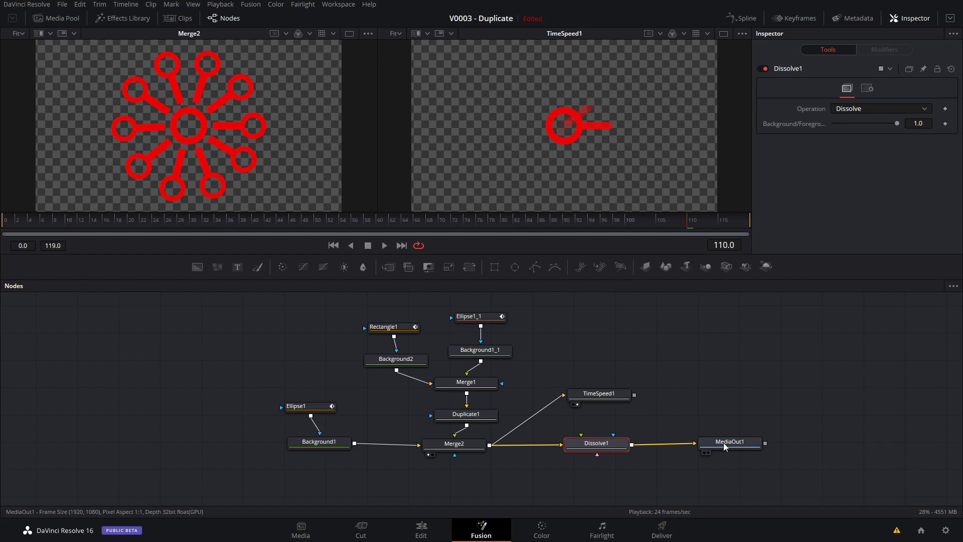
- Display MediaOut1 in the second viewer and return to a single viewer
left_click(709, 443)
key("2")
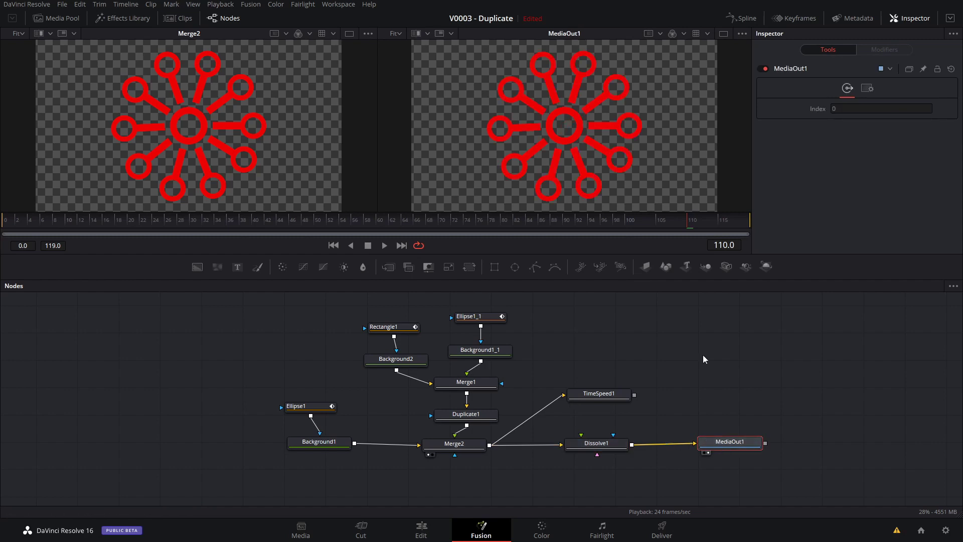
left_click(723, 34)
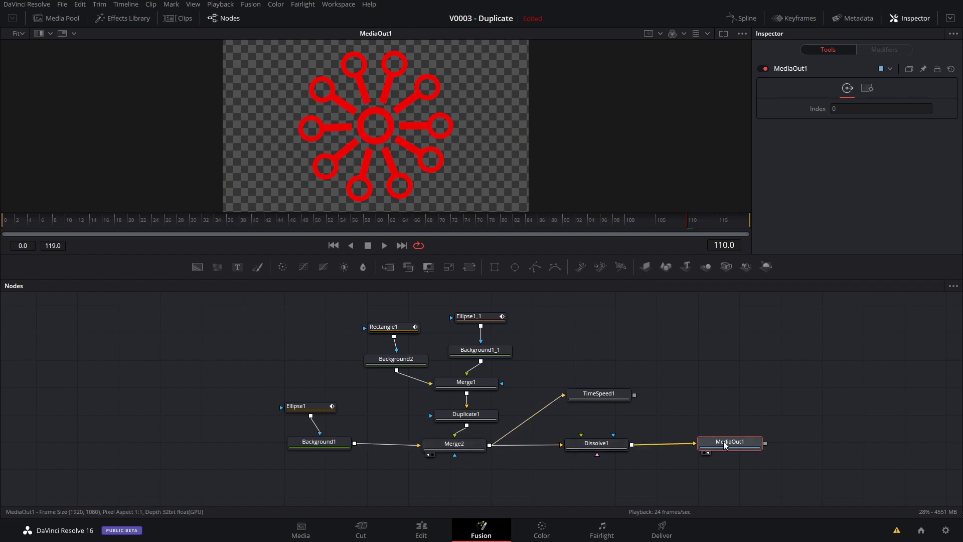
- Scrub the forward animation and connect TimeSpeed1's output to Dissolve1's foreground input
left_click(386, 221)
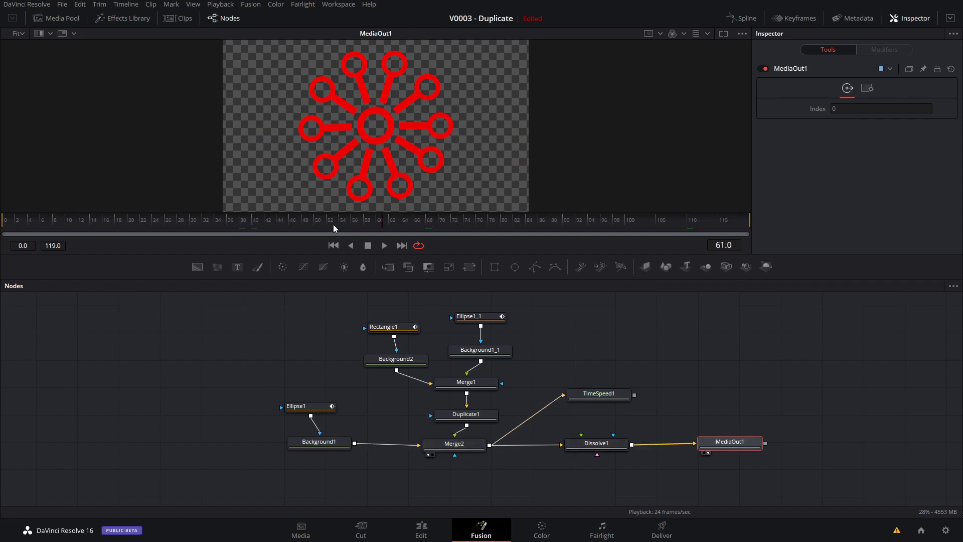
left_click_drag(84, 228, 104, 227)
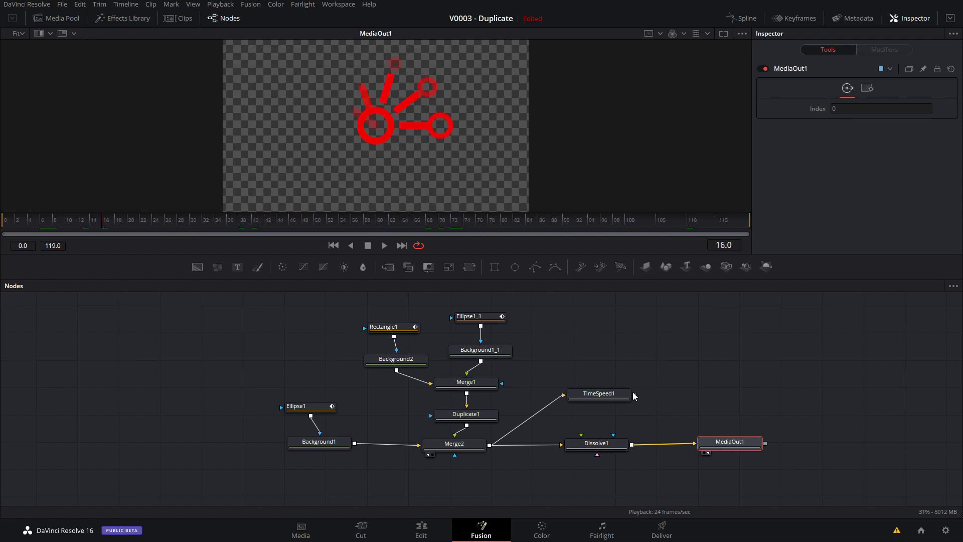
left_click_drag(634, 395, 603, 447)
- Keyframe Dissolve1's Background/Foreground at 1.0 on frame 59 and set it to 0.0 on frame 58
left_click_drag(412, 217, 375, 224)
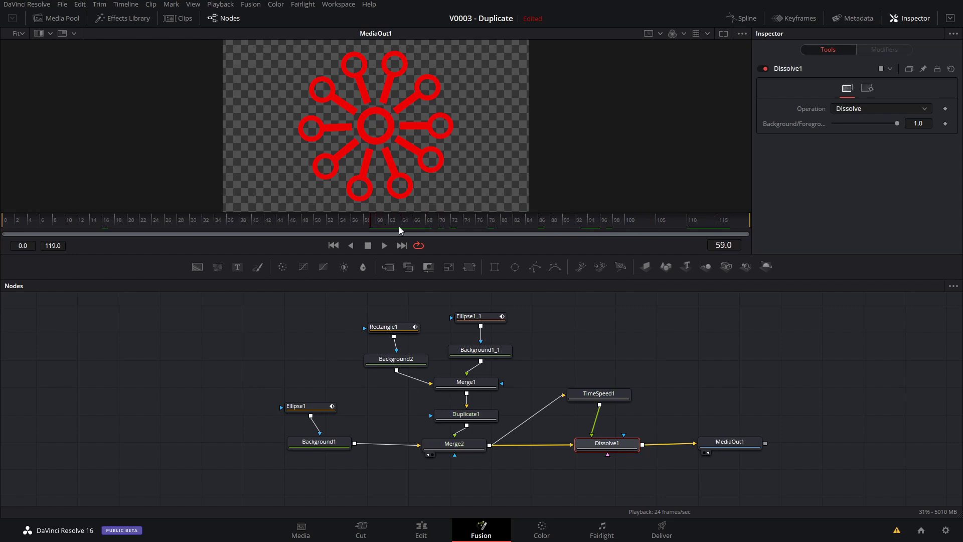
left_click(944, 124)
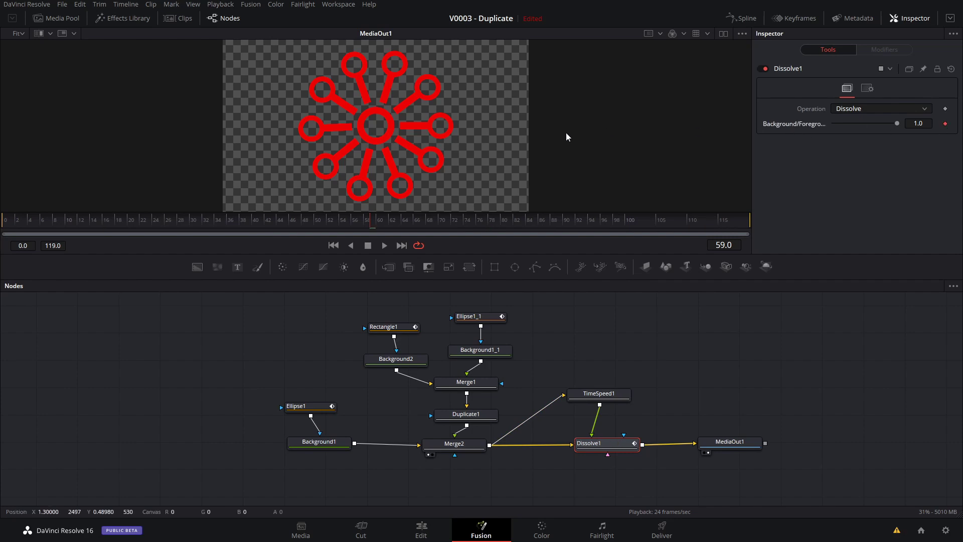
key("Left")
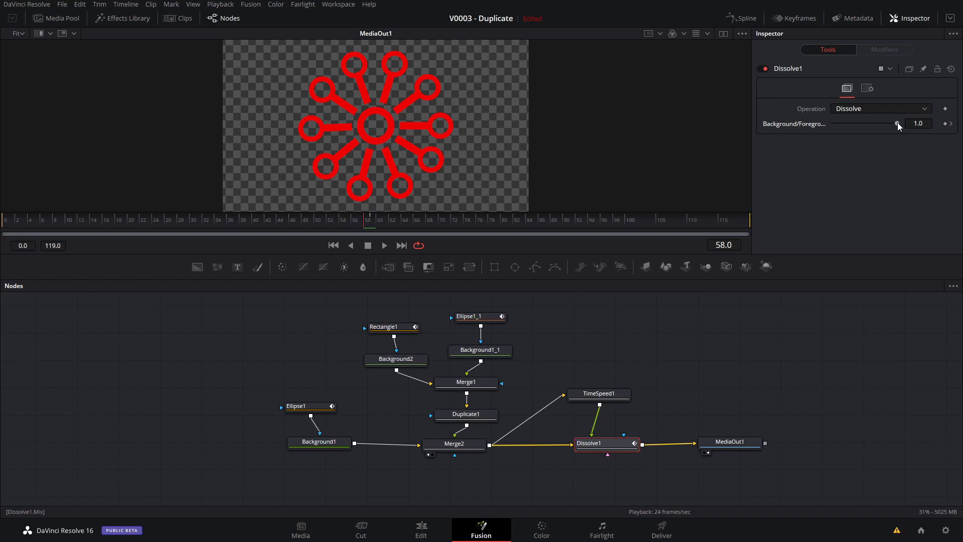
left_click_drag(896, 123, 825, 124)
- Play the dissolved forward-and-reverse animation from the start in Fusion and on the Edit page, and return to the Fusion composition
left_click_drag(353, 223, 9, 224)
key("space")
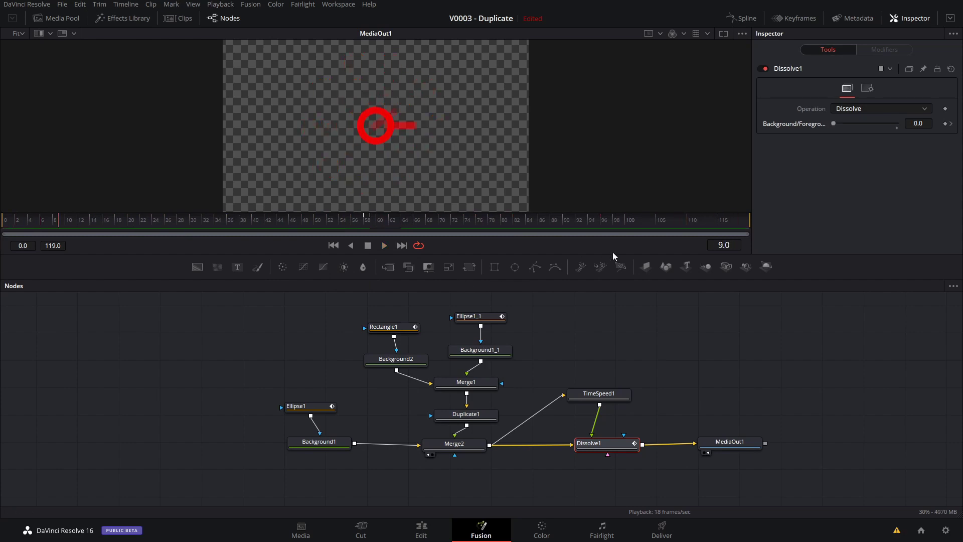
key("shift+4")
left_click_drag(209, 294, 119, 293)
key("space")
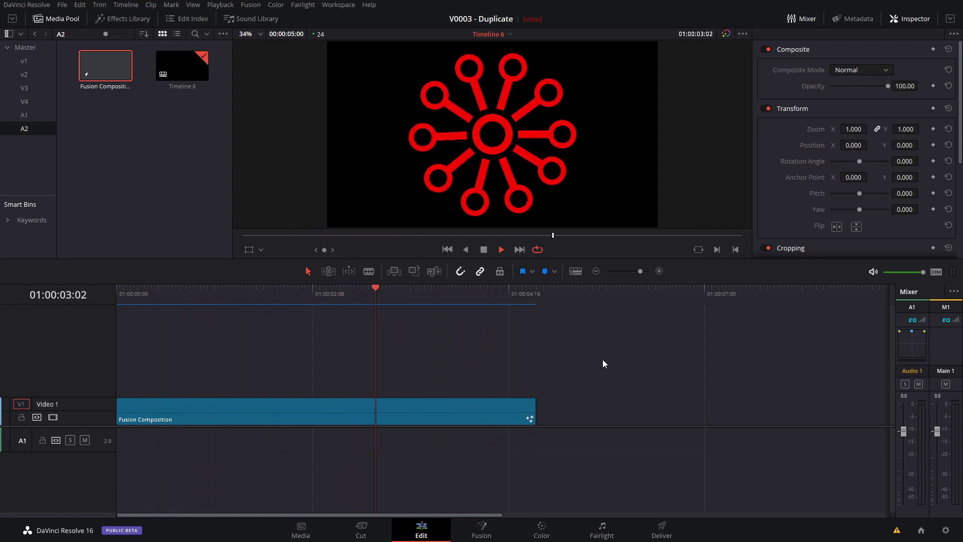
key("space")
left_click(483, 528)
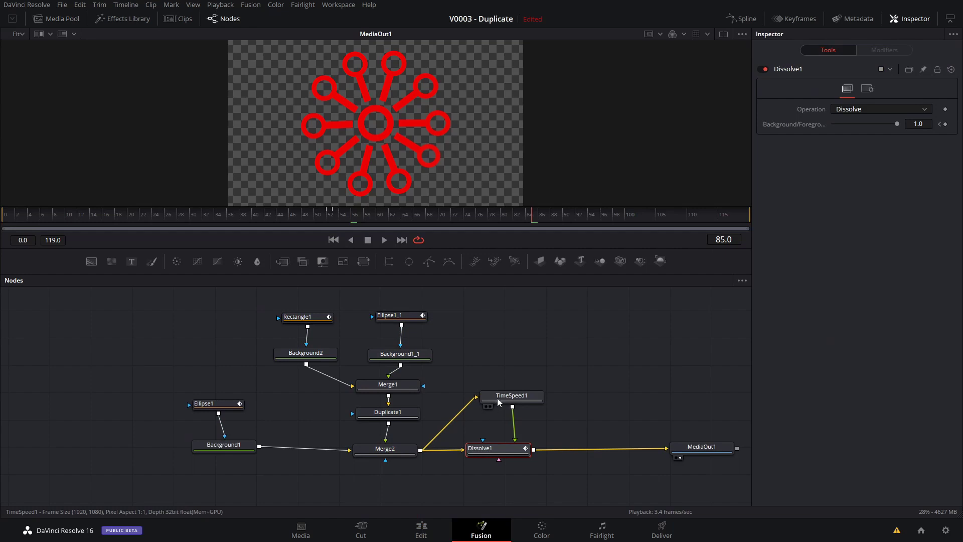
left_click_drag(498, 398, 501, 403)
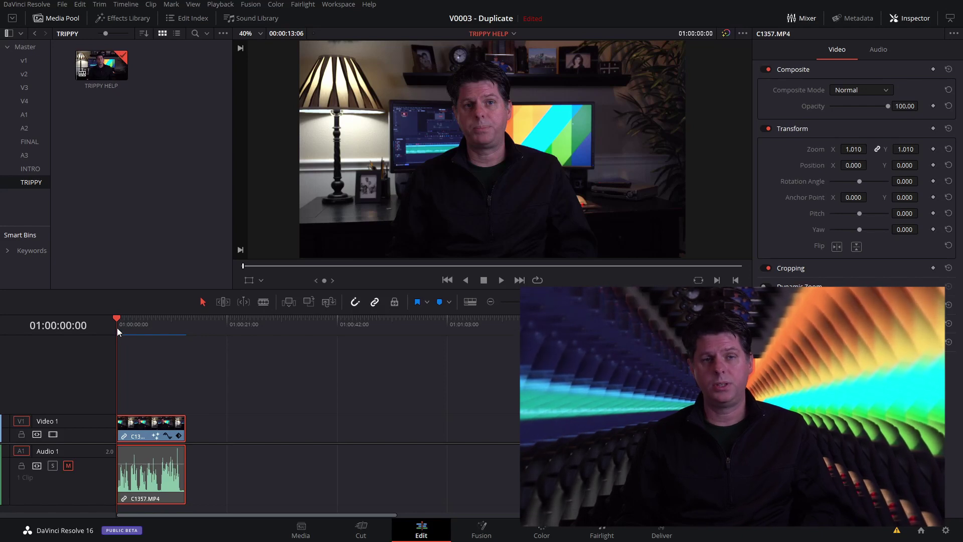
- At 01:00:05:06 in the TRIPPY HELP timeline, draw a closed curve window around the seated man on the Color page
left_click_drag(117, 320, 143, 323)
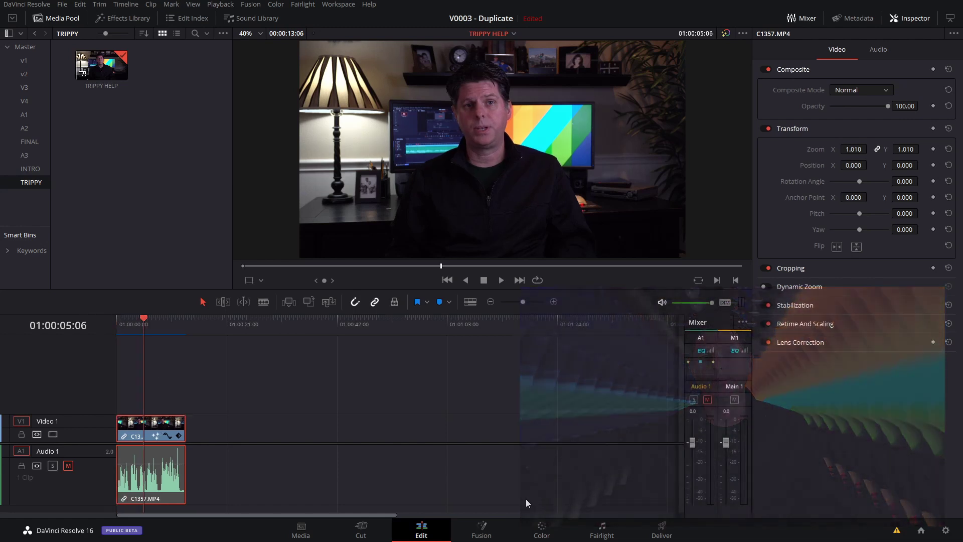
left_click(543, 531)
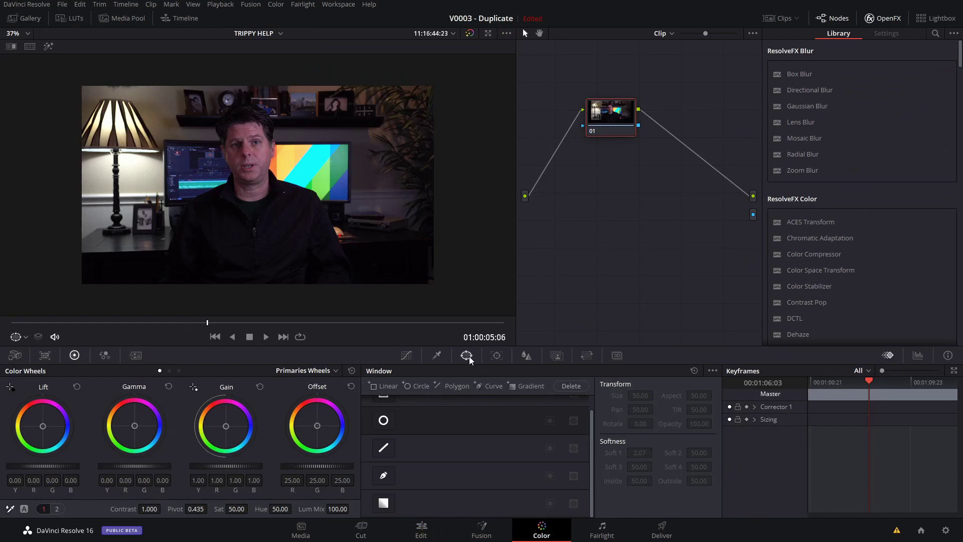
left_click(385, 477)
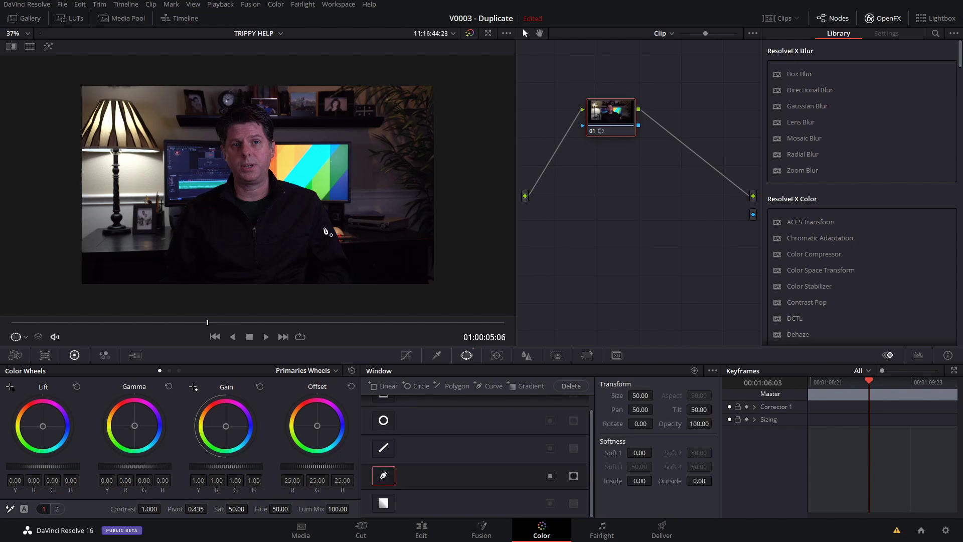
mouse_move(352, 283)
left_mouse_down()
mouse_move(315, 188)
mouse_move(284, 180)
mouse_move(273, 162)
mouse_move(277, 125)
mouse_move(251, 105)
mouse_move(225, 111)
mouse_move(214, 133)
mouse_move(226, 182)
mouse_move(182, 209)
mouse_move(168, 240)
mouse_move(166, 274)
mouse_move(181, 297)
mouse_move(354, 289)
left_mouse_up()
left_click(352, 285)
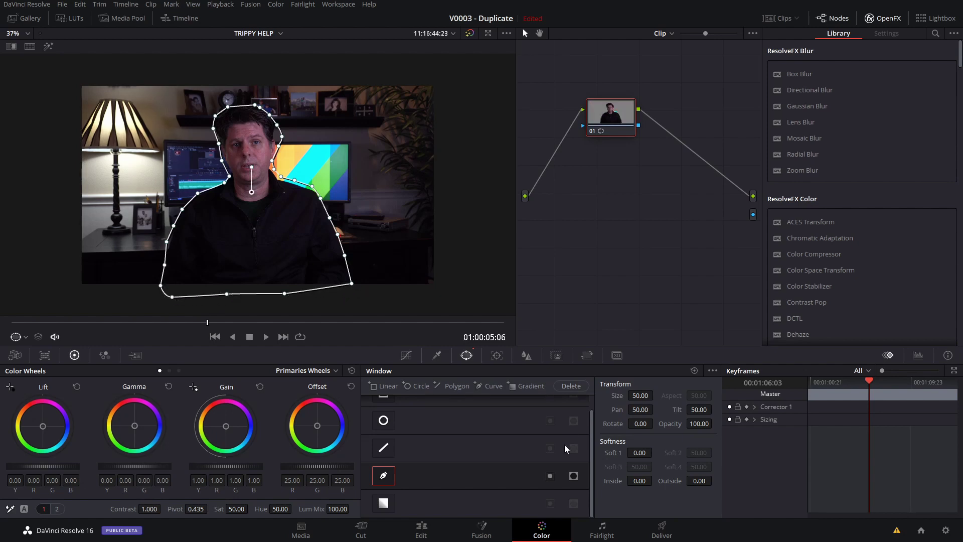
- Track the curve window forward from the clip's first frame with Pan, Tilt, Zoom, Rotate and 3D enabled
left_click(498, 356)
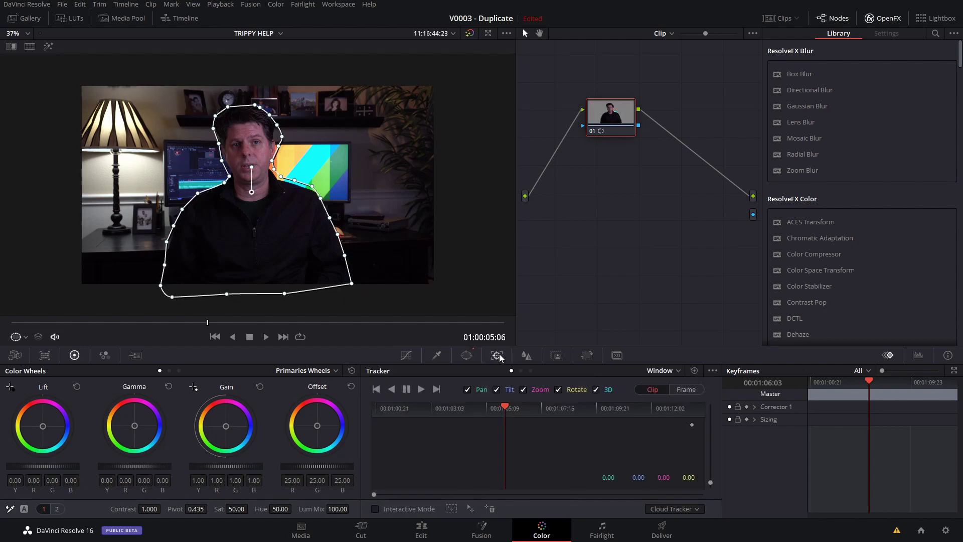
left_click_drag(83, 328, 1, 328)
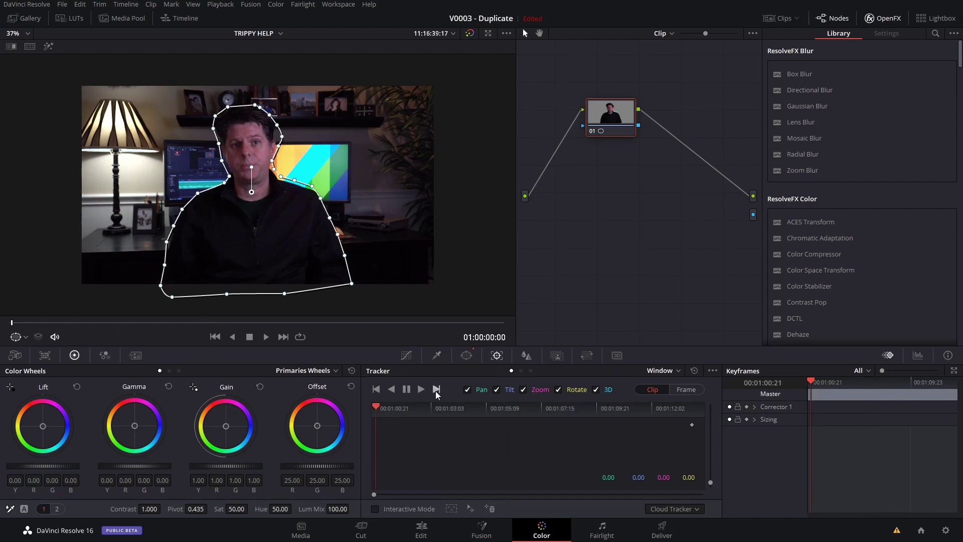
left_click(421, 389)
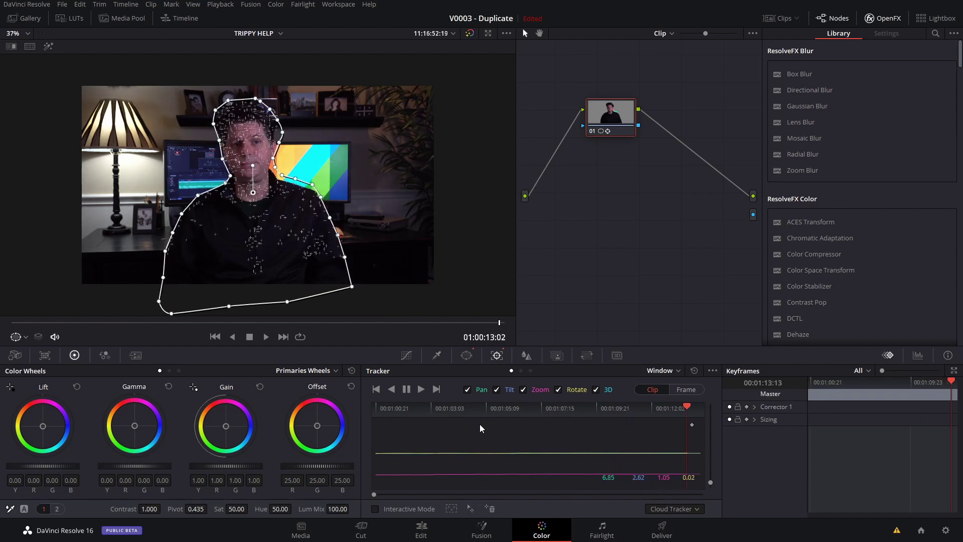
- Add an alpha output to the node graph and connect node 01's alpha to it
right_click(594, 198)
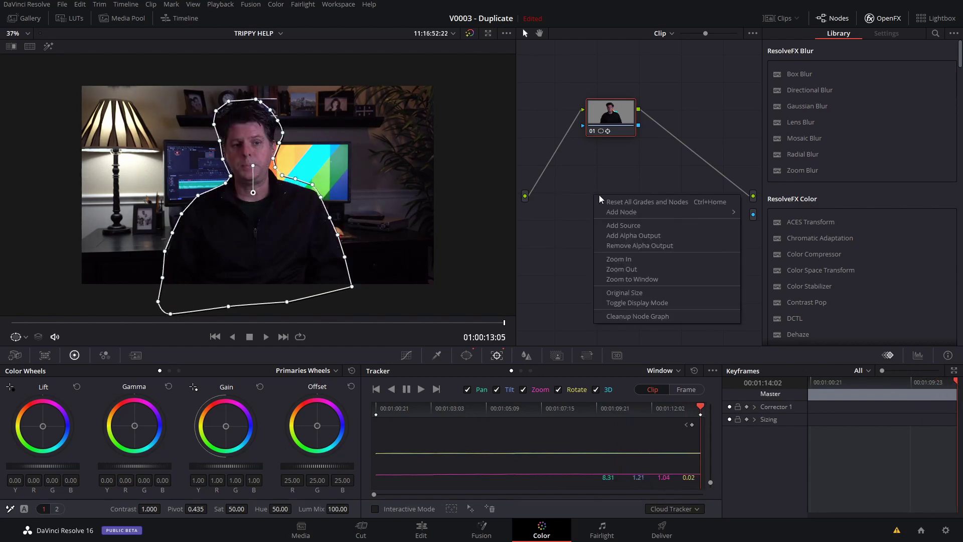
left_click(639, 235)
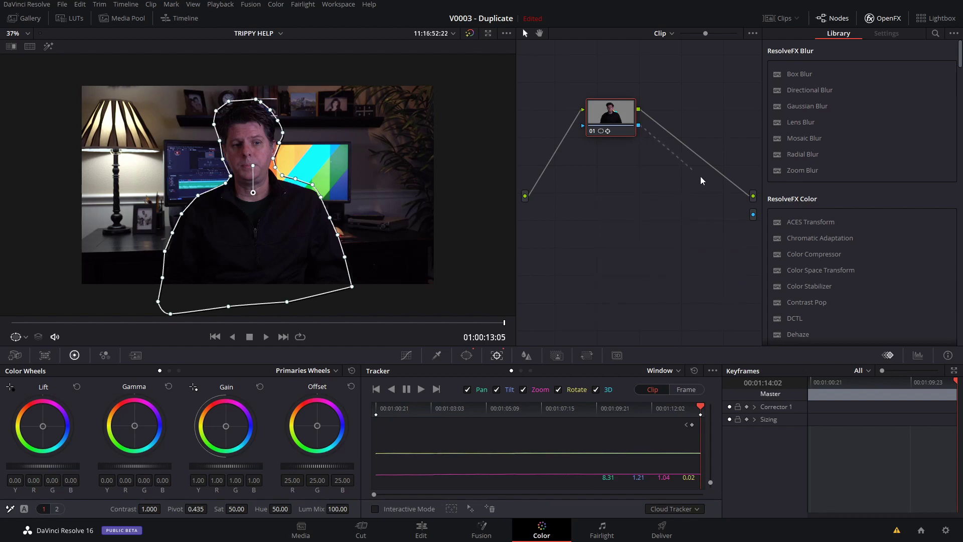
left_click_drag(757, 221, 756, 220)
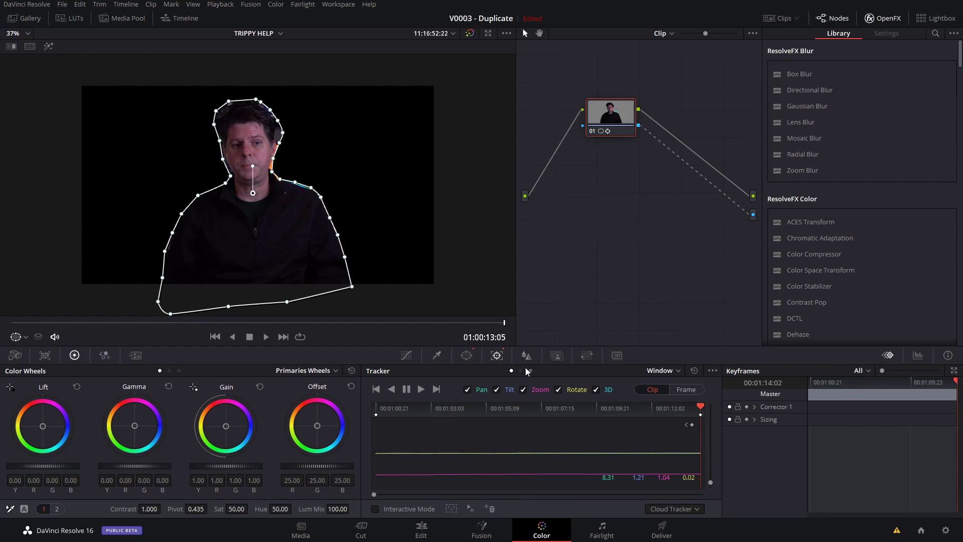
- Soften the curve window's edge by raising Soft 1 and setting Outside softness to 0.82
left_click(466, 355)
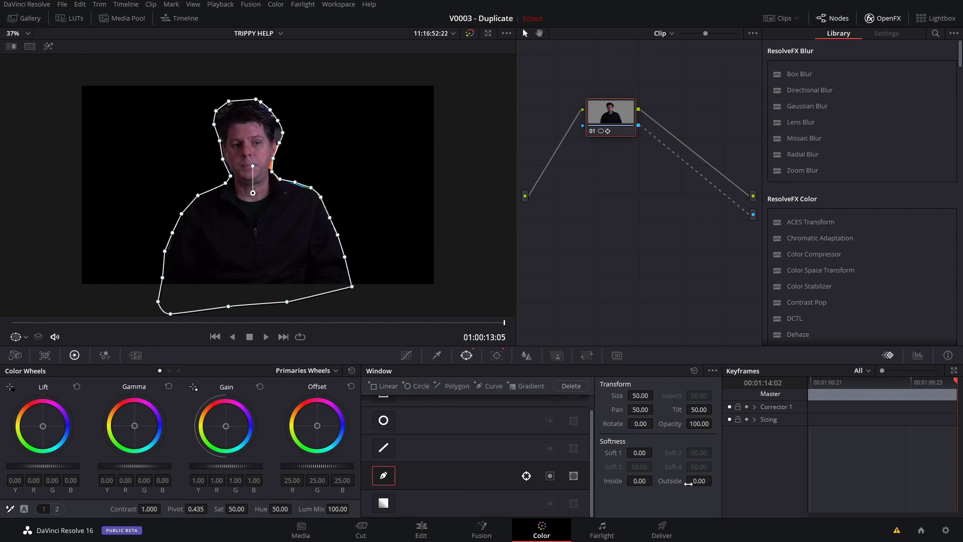
left_click_drag(697, 482, 714, 481)
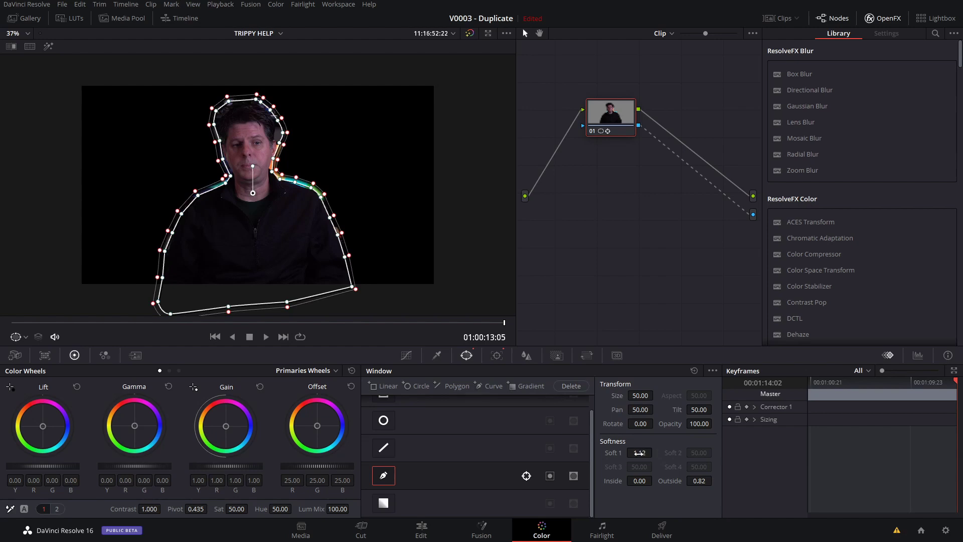
- Turn the masked clip on the Edit page timeline into a compound clip named Compound Clip 1
left_click(429, 529)
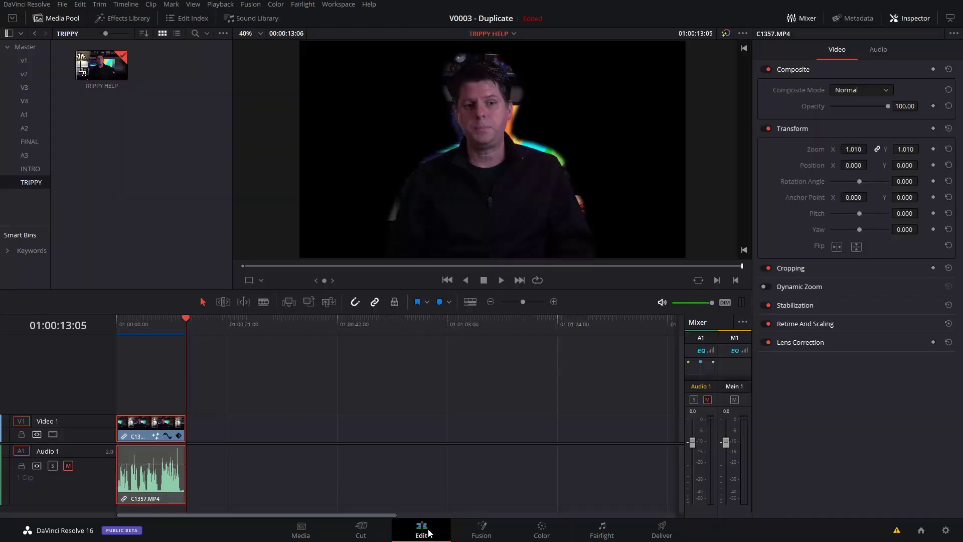
right_click(146, 422)
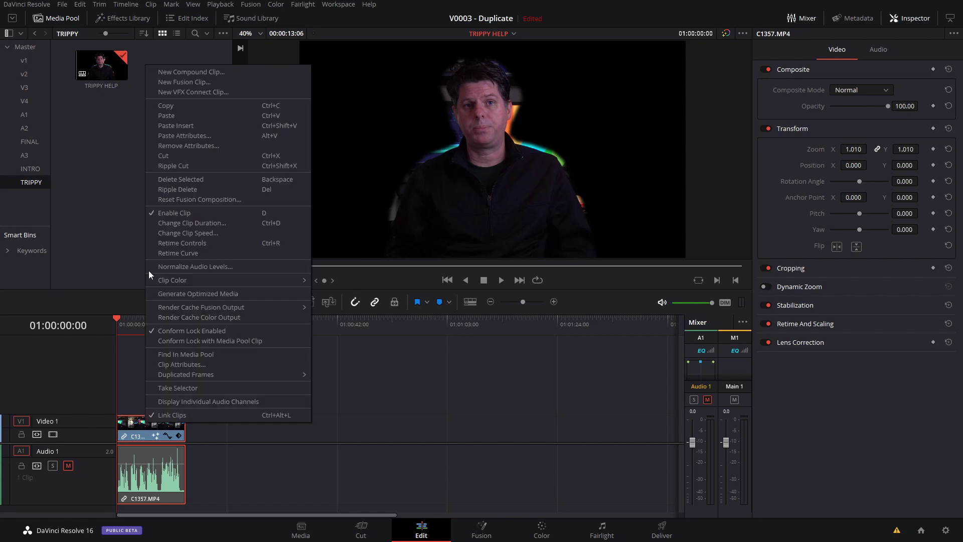
left_click(189, 75)
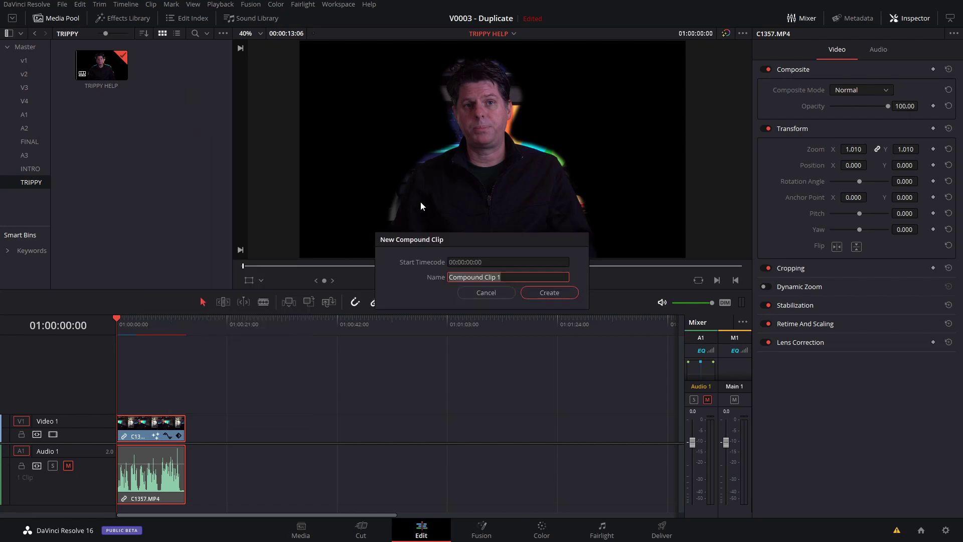
left_click(541, 294)
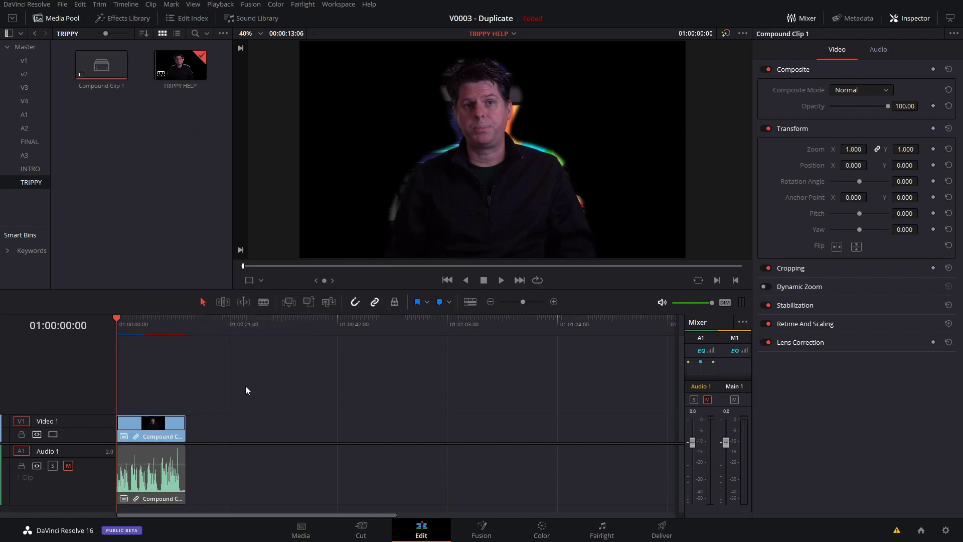
- Open the compound clip in Fusion at 01:00:06:14 and add a Duplicate node between MediaIn1 and MediaOut1
left_click(152, 327)
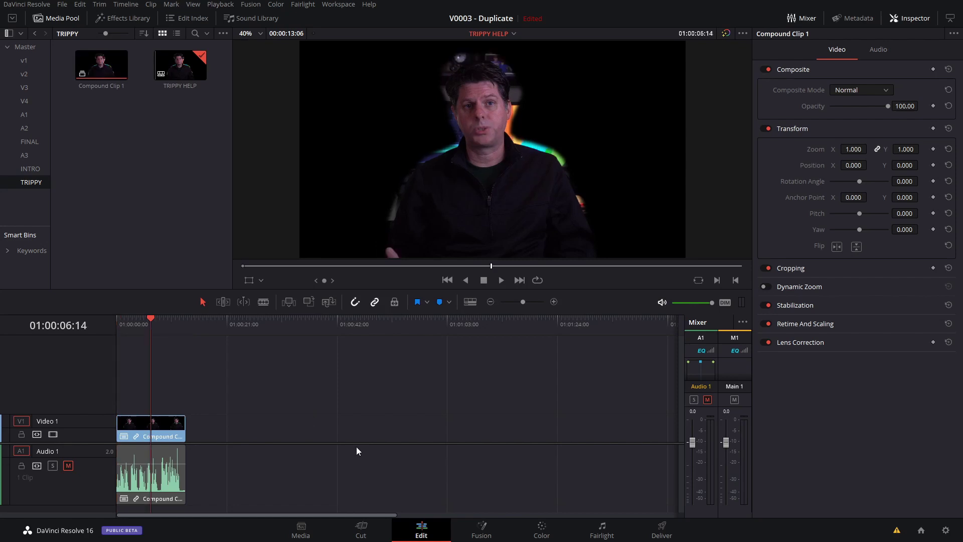
left_click(478, 527)
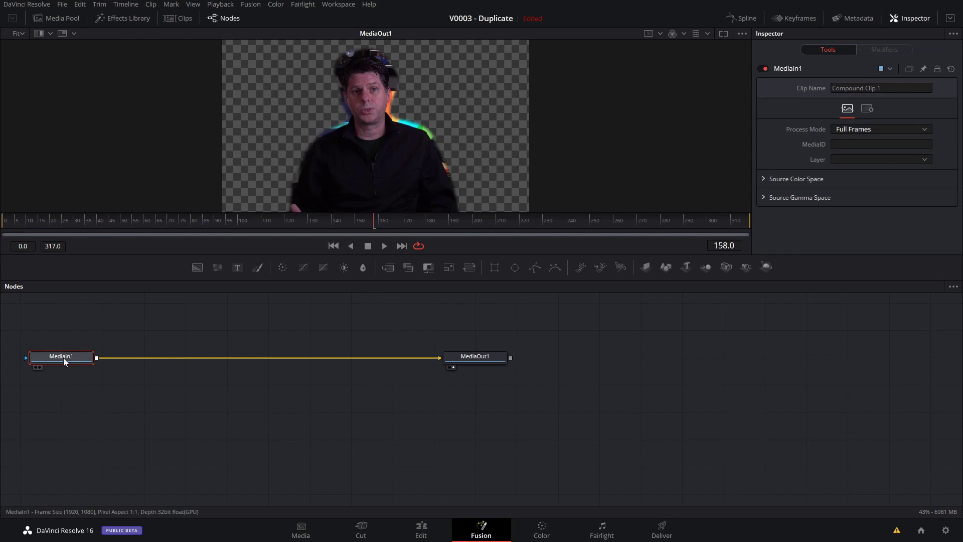
left_click_drag(63, 357, 120, 360)
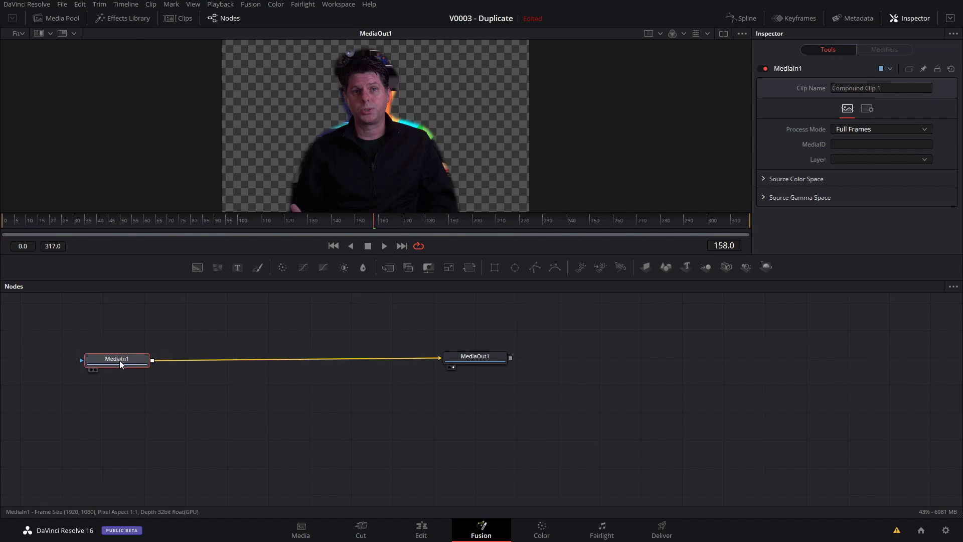
key("shift+space")
type("dupl")
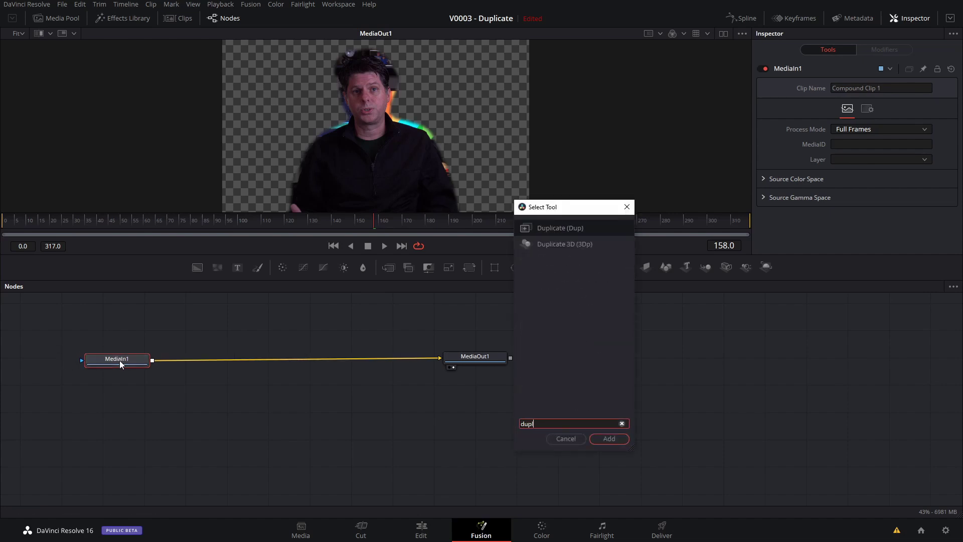
left_click(601, 442)
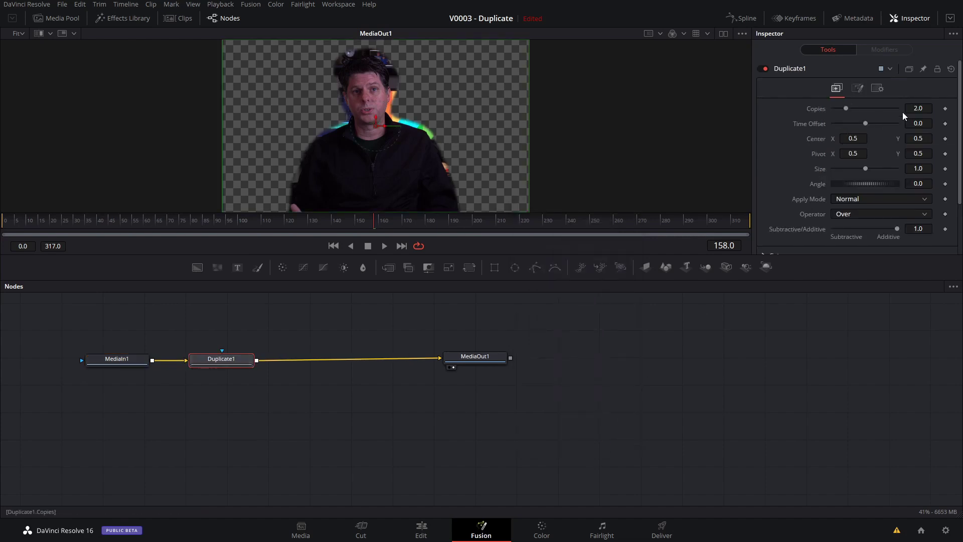
- Set Duplicate1 to 20 copies with a Size of 1.13 and enable Merge Under
left_click(919, 109)
type("20")
key("Return")
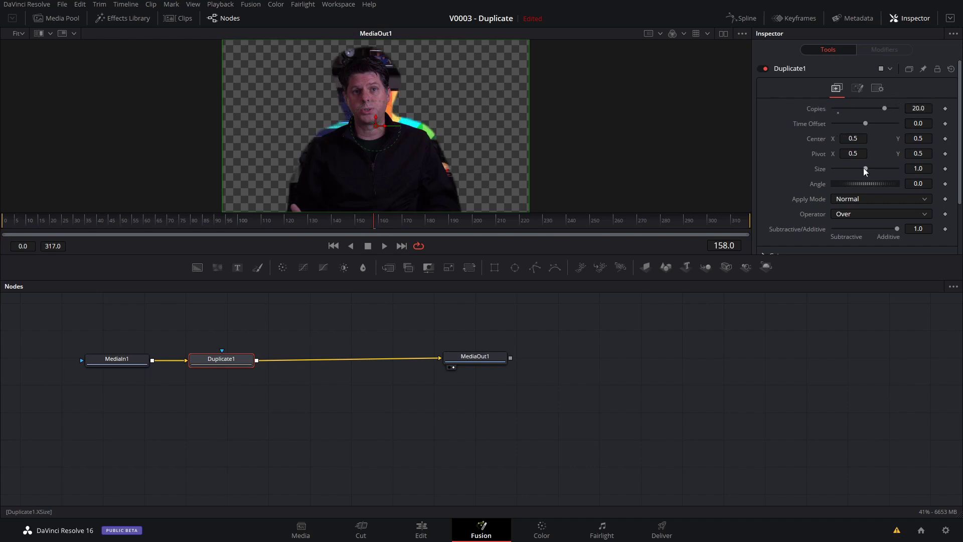
left_click_drag(865, 171, 866, 171)
scroll(867, 173, "down", 2)
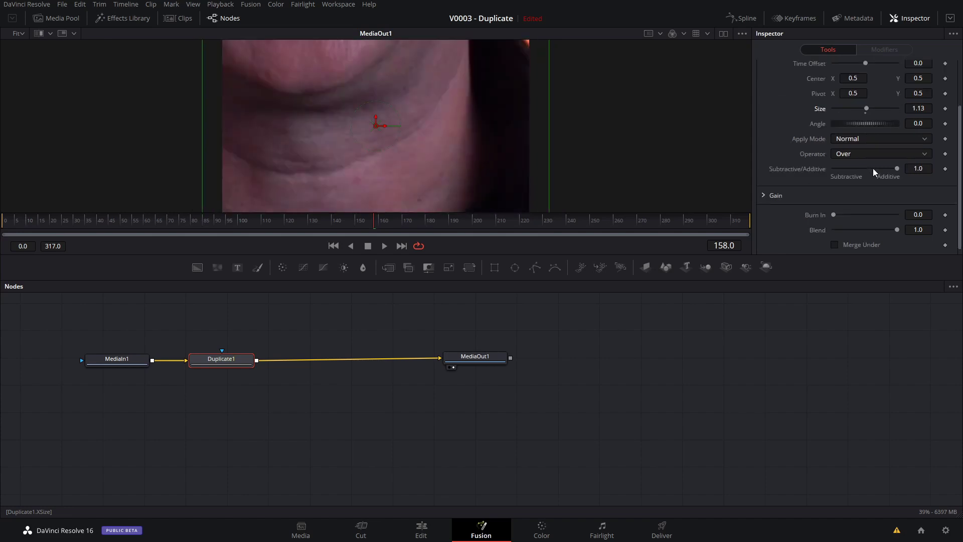
left_click(834, 245)
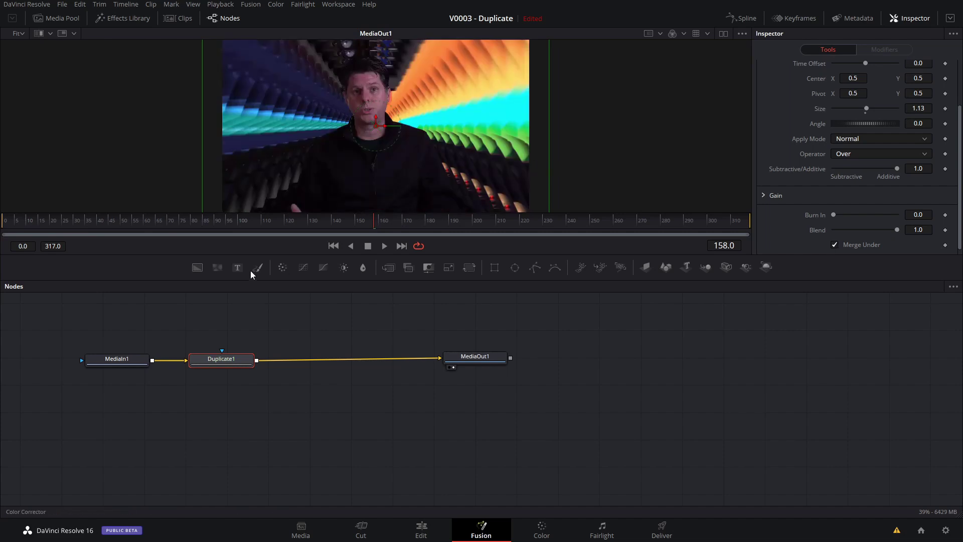
- Keyframe Duplicate1's Copies value of 20 at frame 0 and again at frame 7
left_click_drag(224, 230, 2, 226)
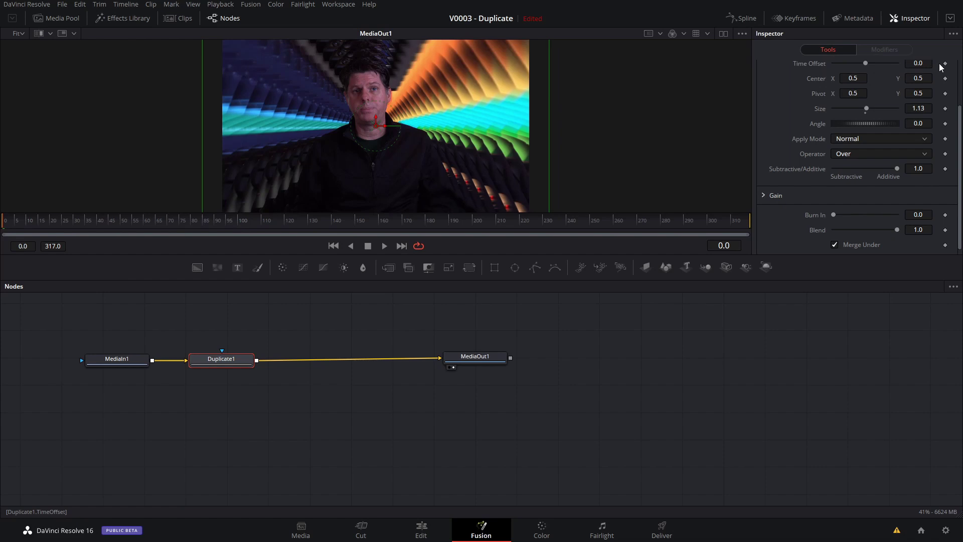
scroll(878, 141, "up", 2)
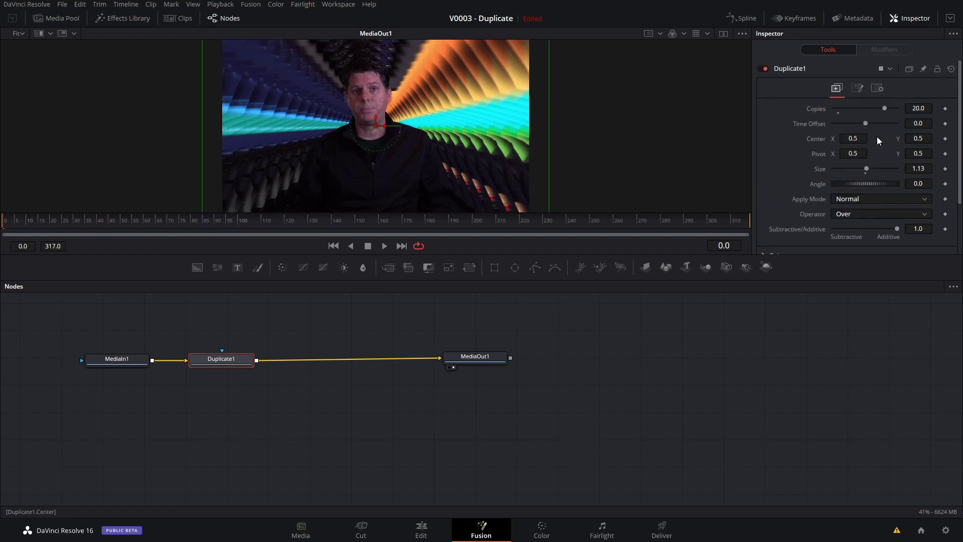
left_click(945, 109)
key("Right")
key("Right")
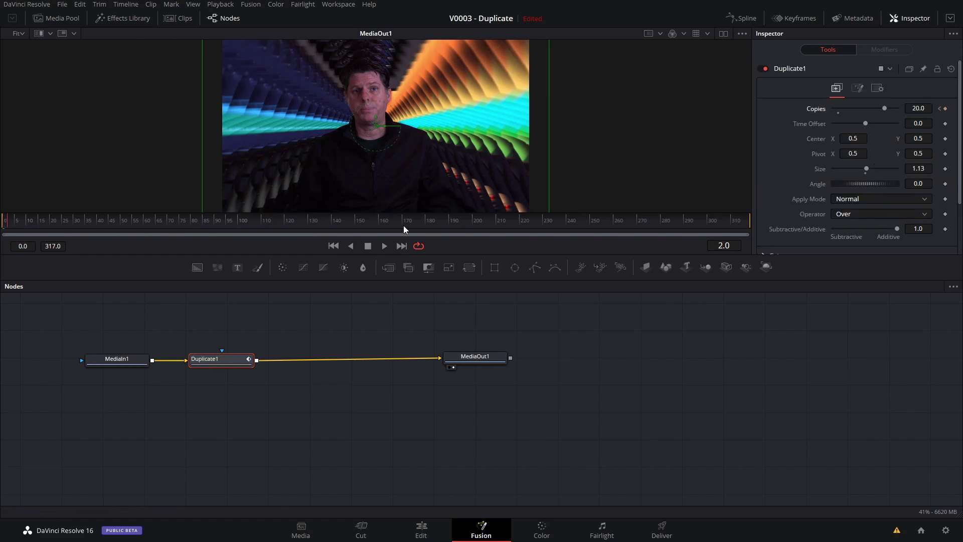
key("Right")
key("Right")
key("Right")
key("Right")
key("Right")
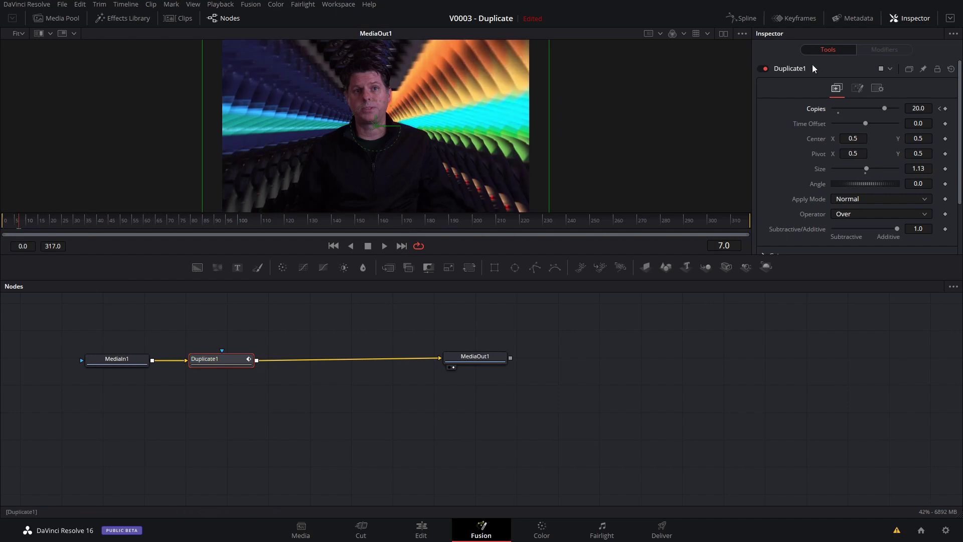
left_click(946, 109)
- Set Duplicate1's Copies keyframe at frame 0 to 1 and play back the opening frames
left_click(939, 109)
left_click(923, 108)
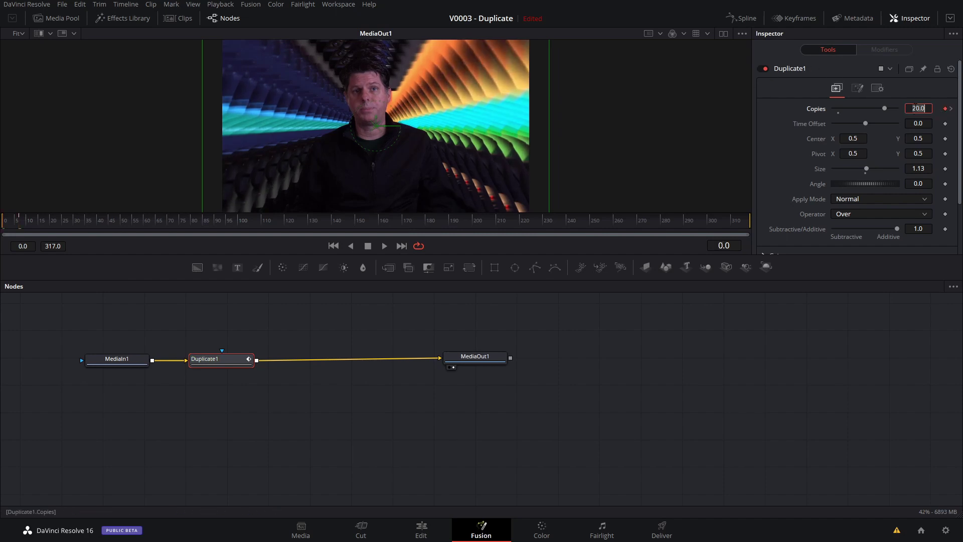
type("1")
key("Return")
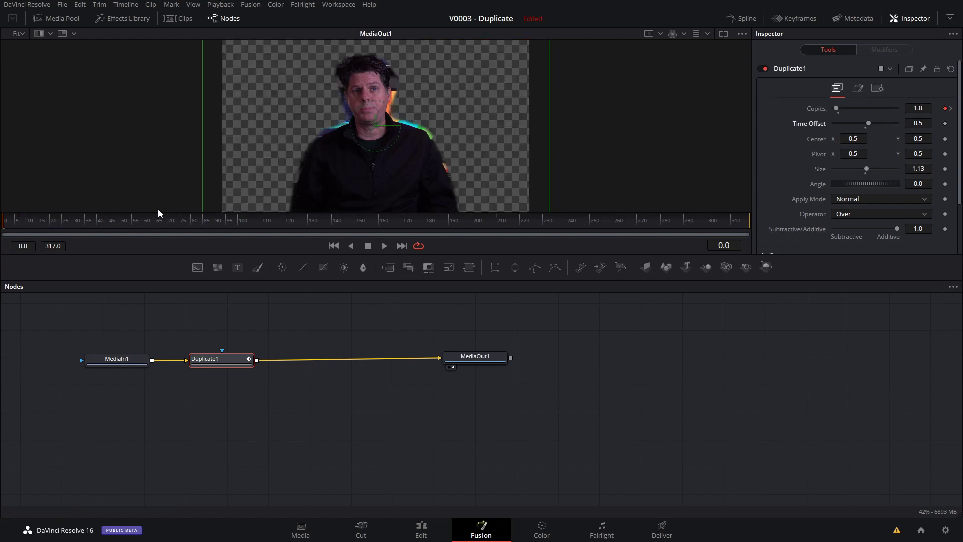
key("space")
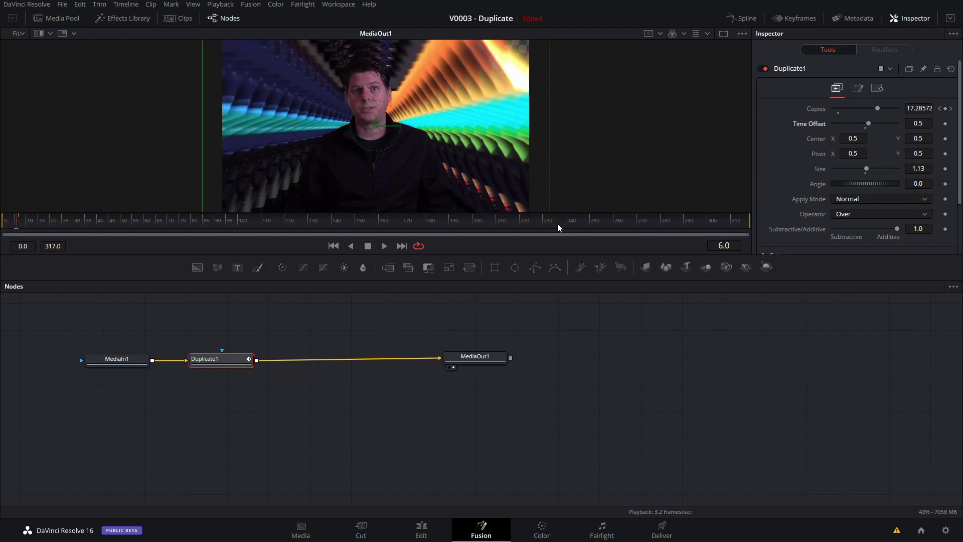
- Keyframe Duplicate1's Copies at 1 on the final frame, 317
left_click_drag(554, 225, 753, 233)
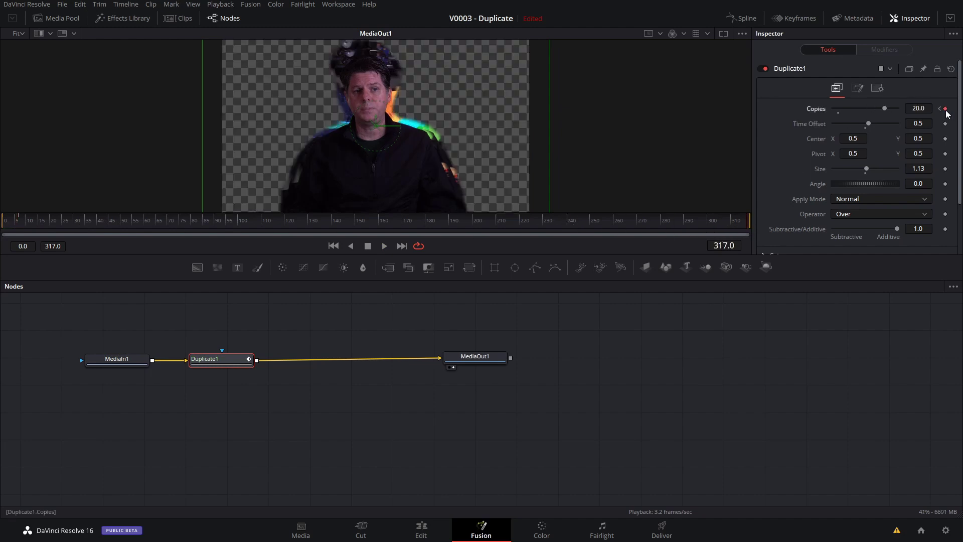
left_click(917, 108)
type("1")
key("Return")
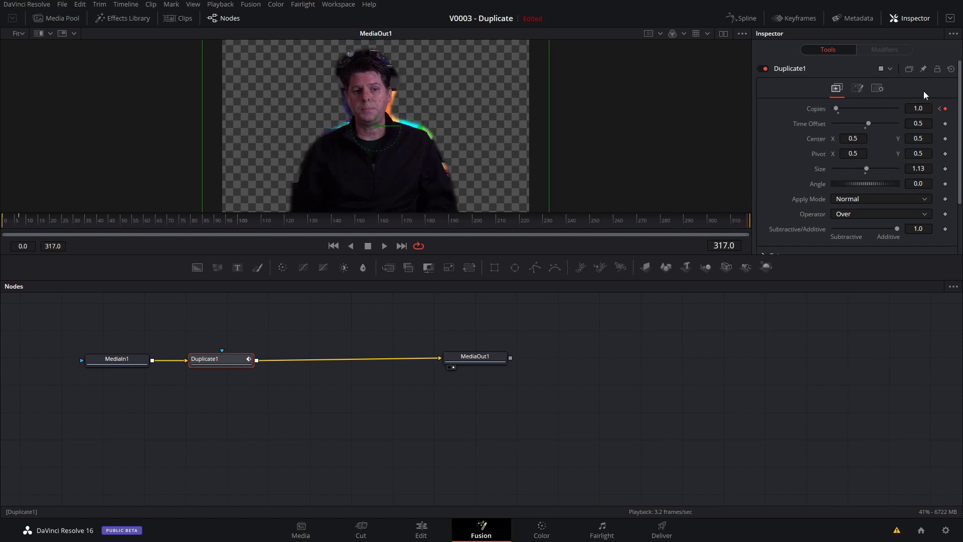
- Step back to frame 310 and keyframe Duplicate1's Copies at 20
key("j")
key("k")
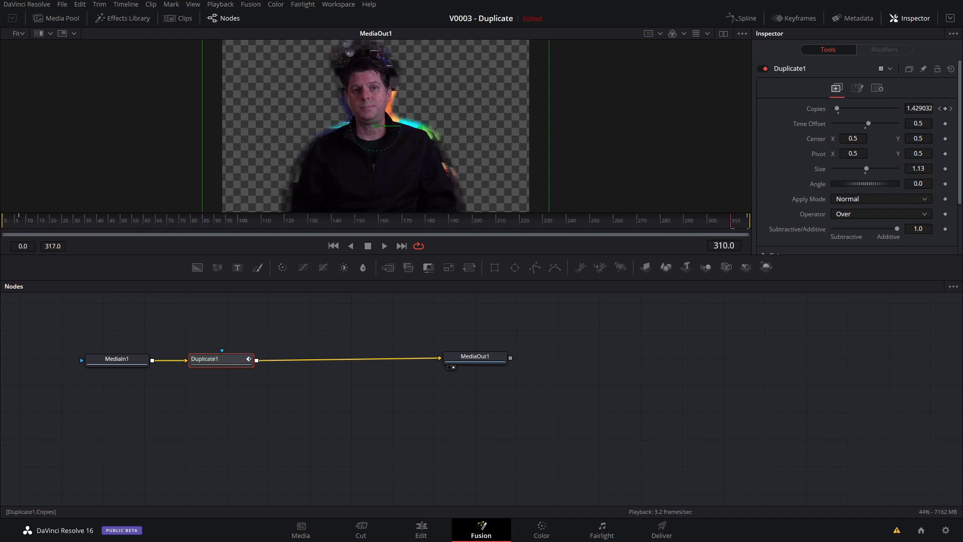
type("20")
key("Return")
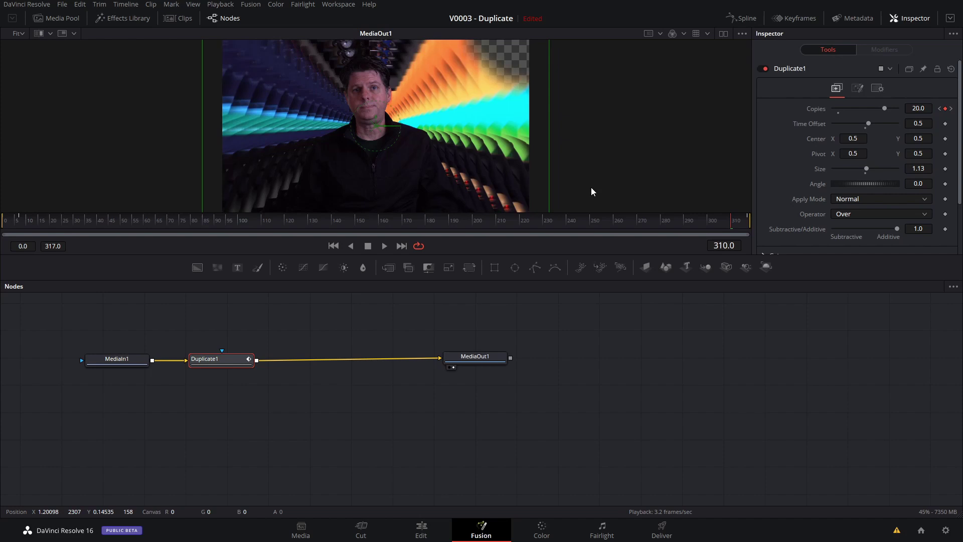
- Play the compound clip from its start on the Edit page to review the animated tunnel effect
left_click(422, 530)
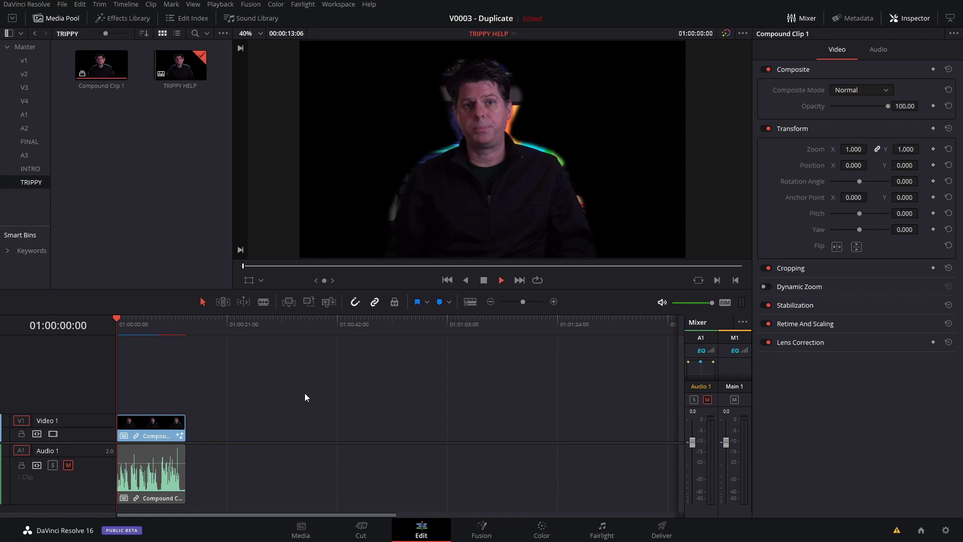
key("space")
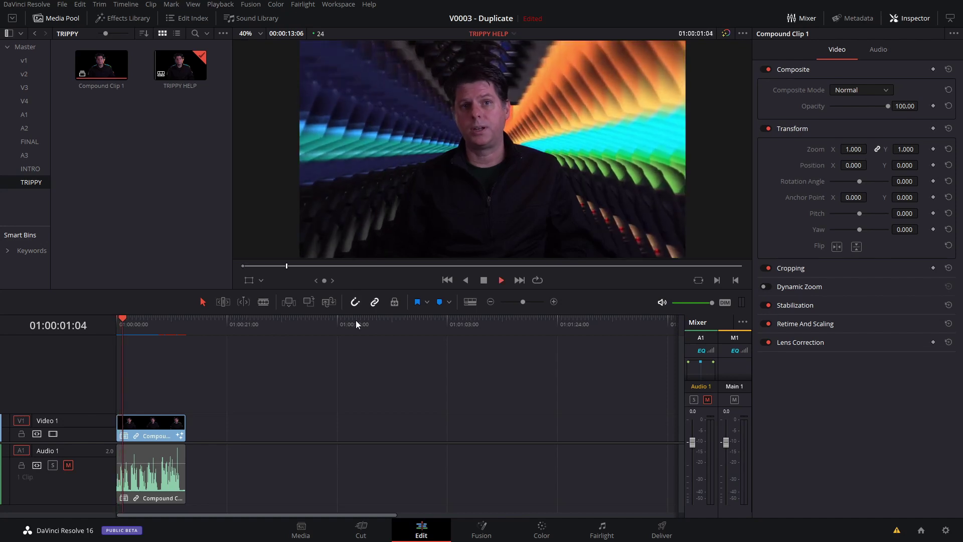